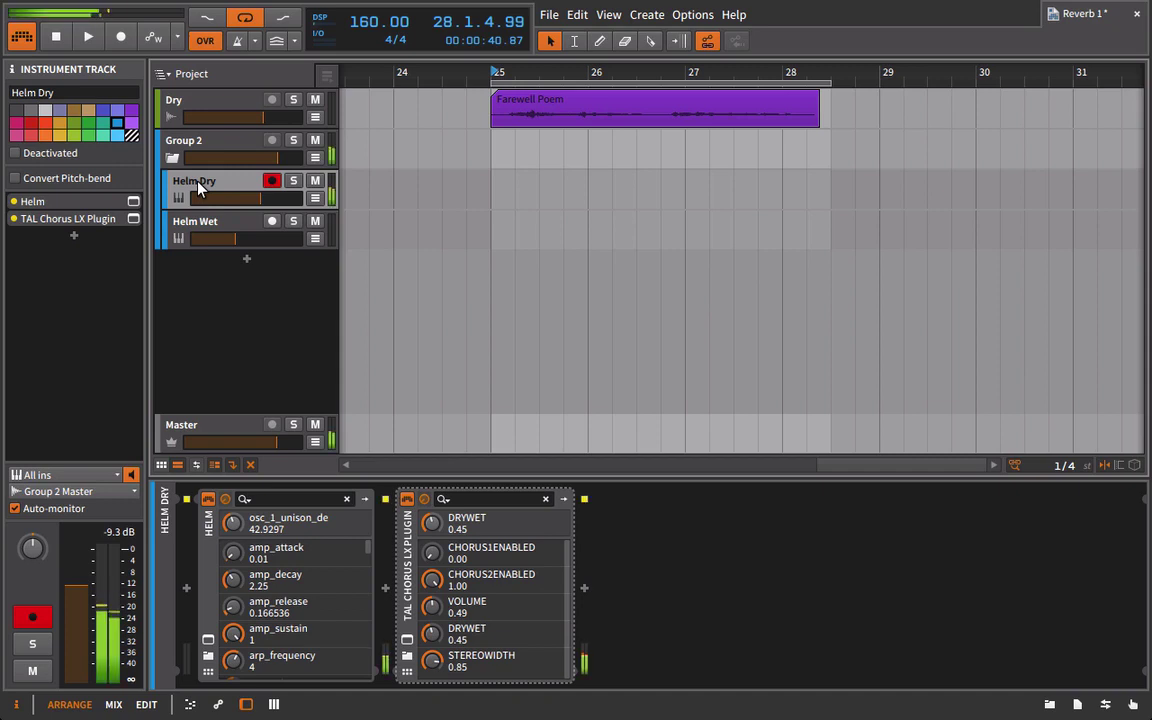
Find TDR Nova among the EQ plugins in the device browser and add it after TAL Chorus LX on the Helm Dry track
left_click(1049, 704)
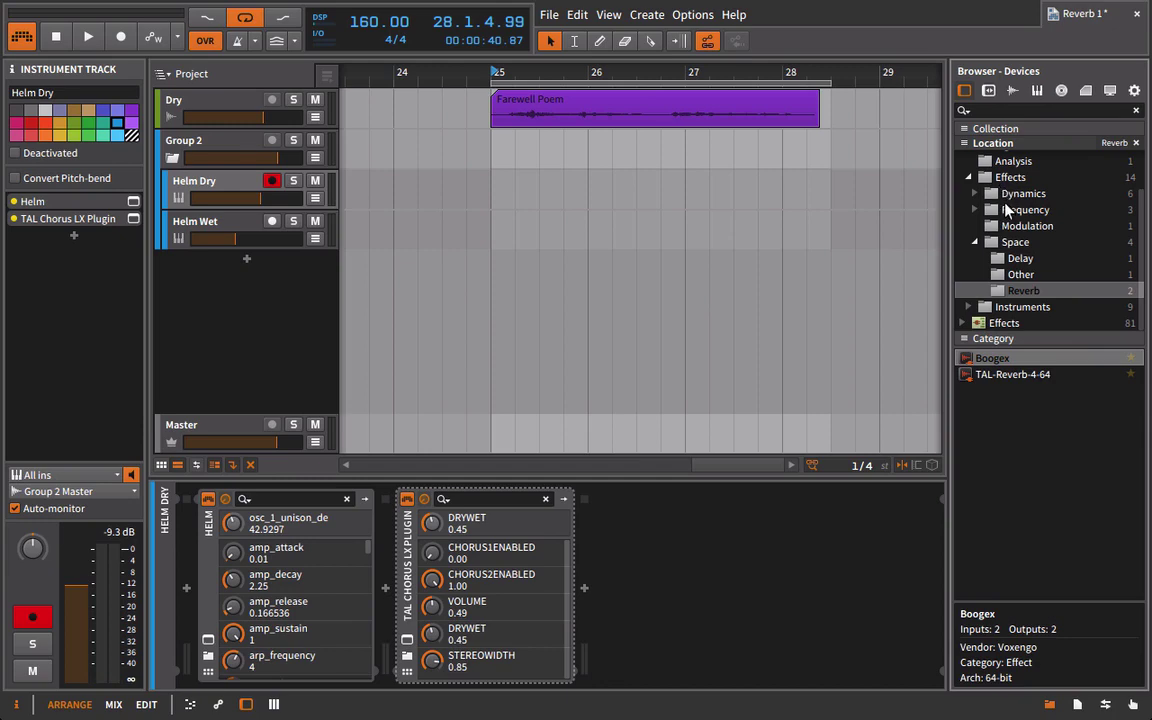
left_click(1006, 209)
left_click(975, 209)
left_click(1015, 241)
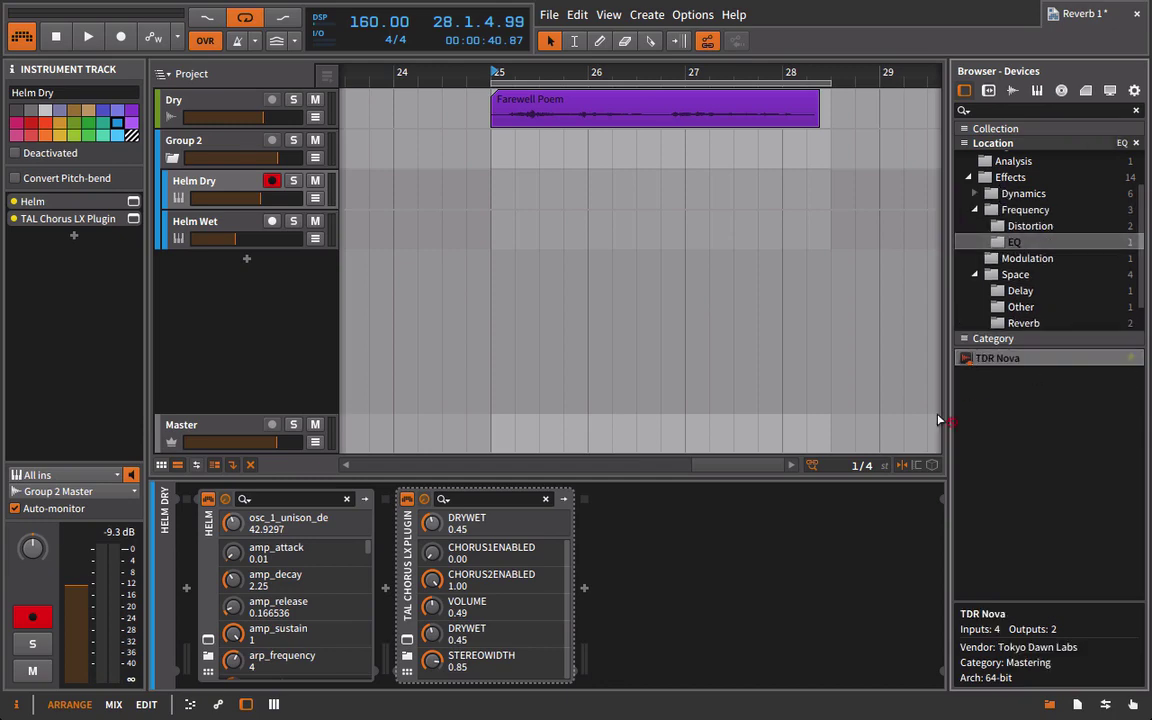
left_click_drag(940, 420, 789, 625)
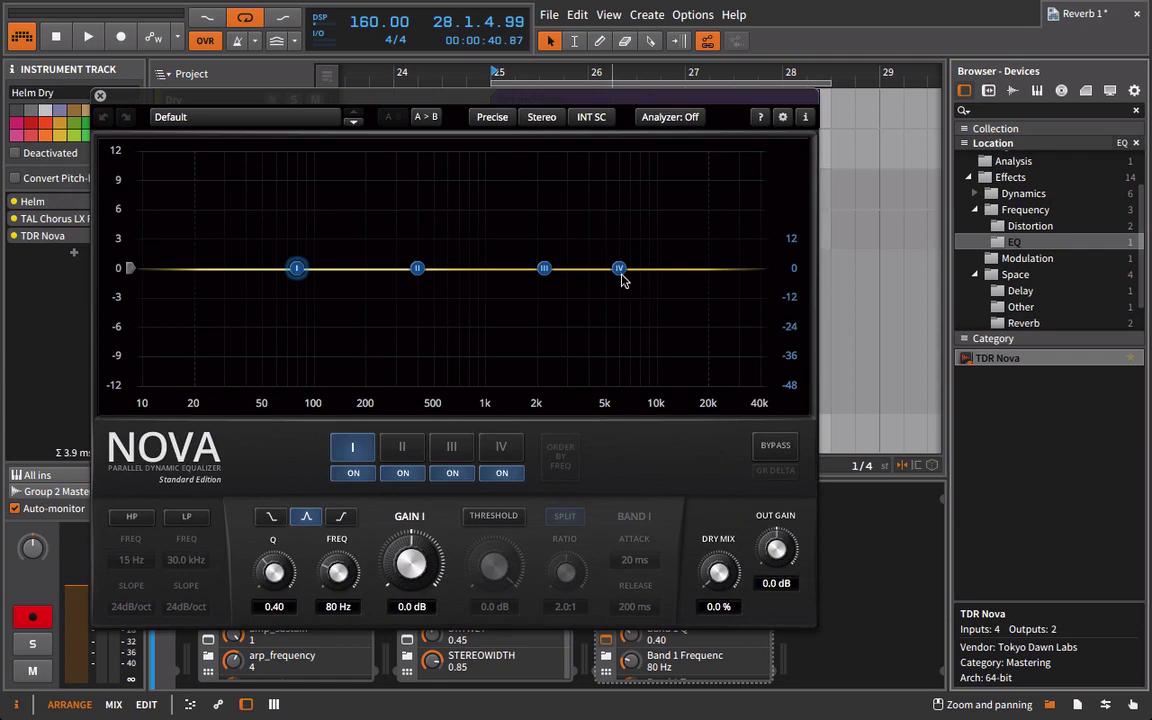
Shape TDR Nova with band IV at 3.1 kHz, +5.1 dB and band II at 717 Hz, -2.2 dB, and compare against bypass
left_click_drag(621, 278, 564, 222)
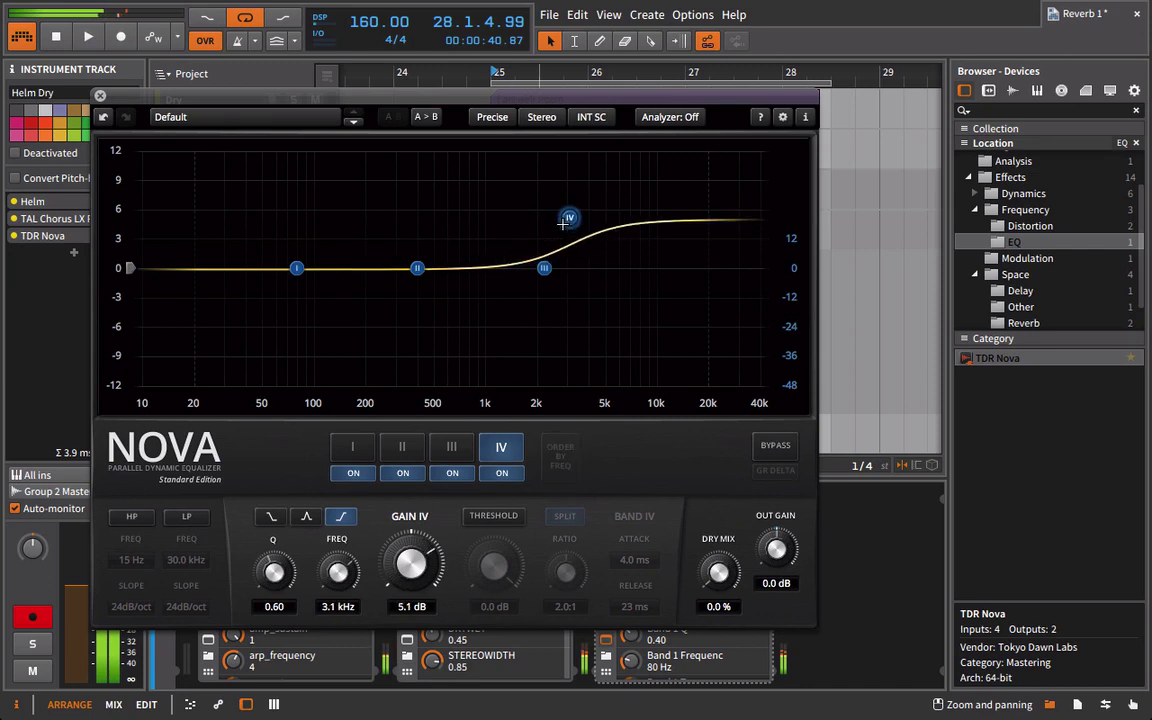
left_click_drag(429, 268, 468, 290)
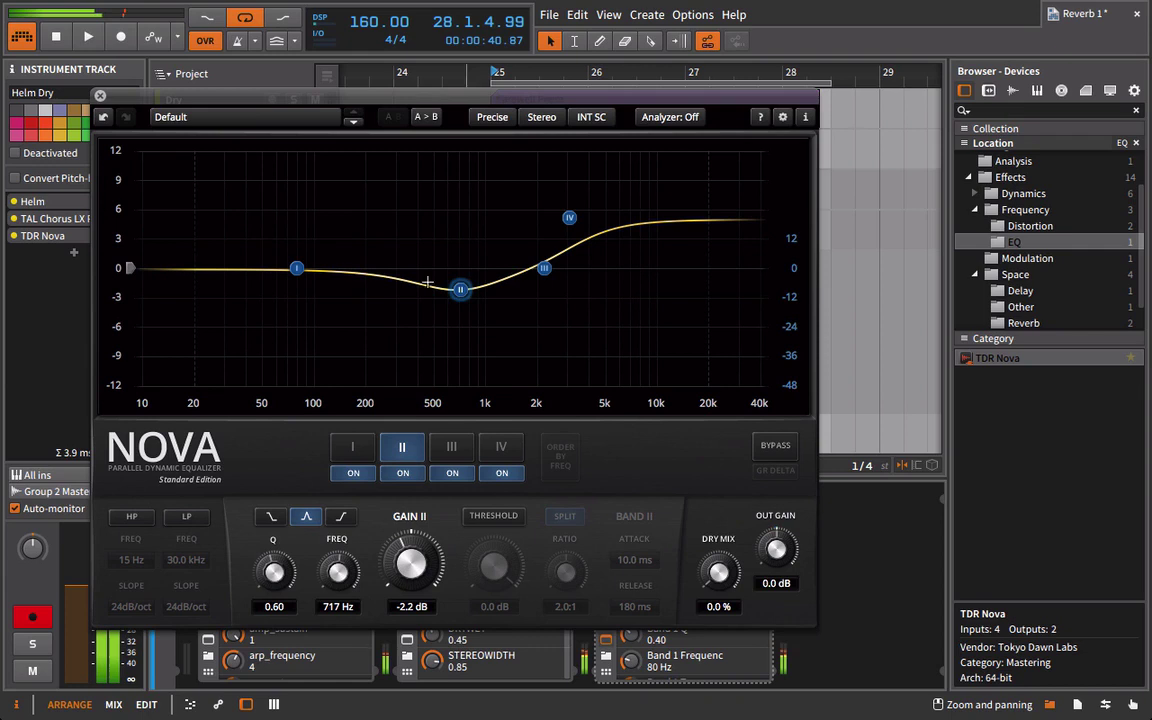
left_click(769, 444)
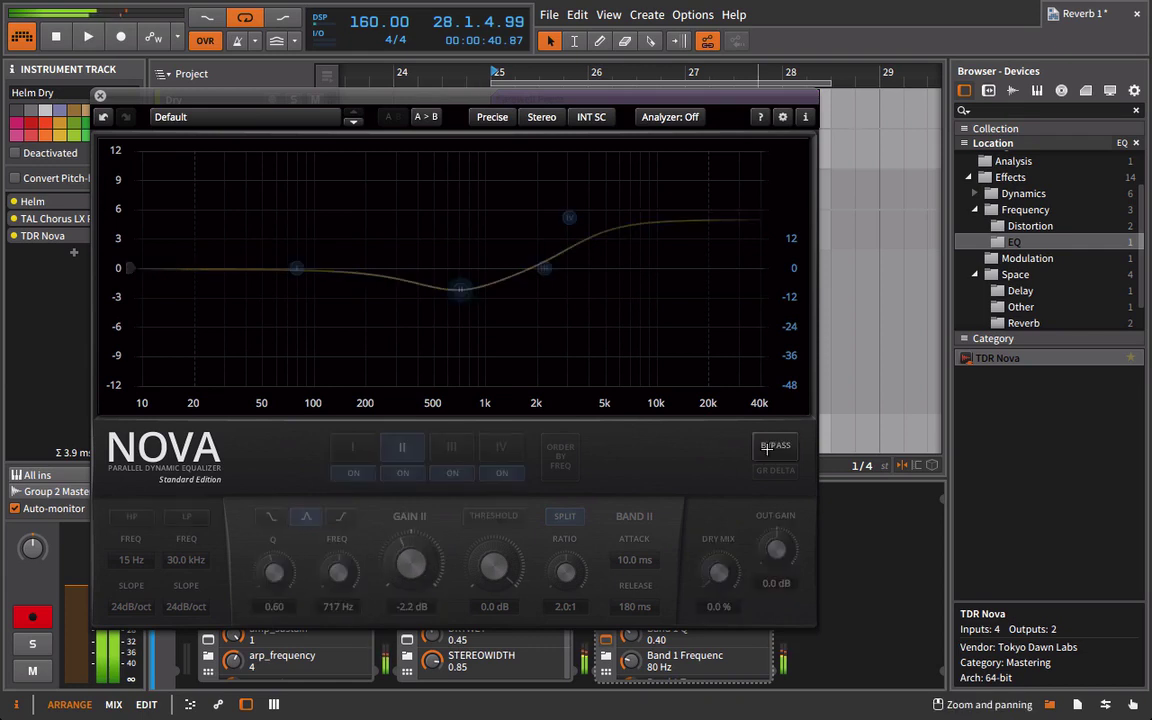
left_click(772, 446)
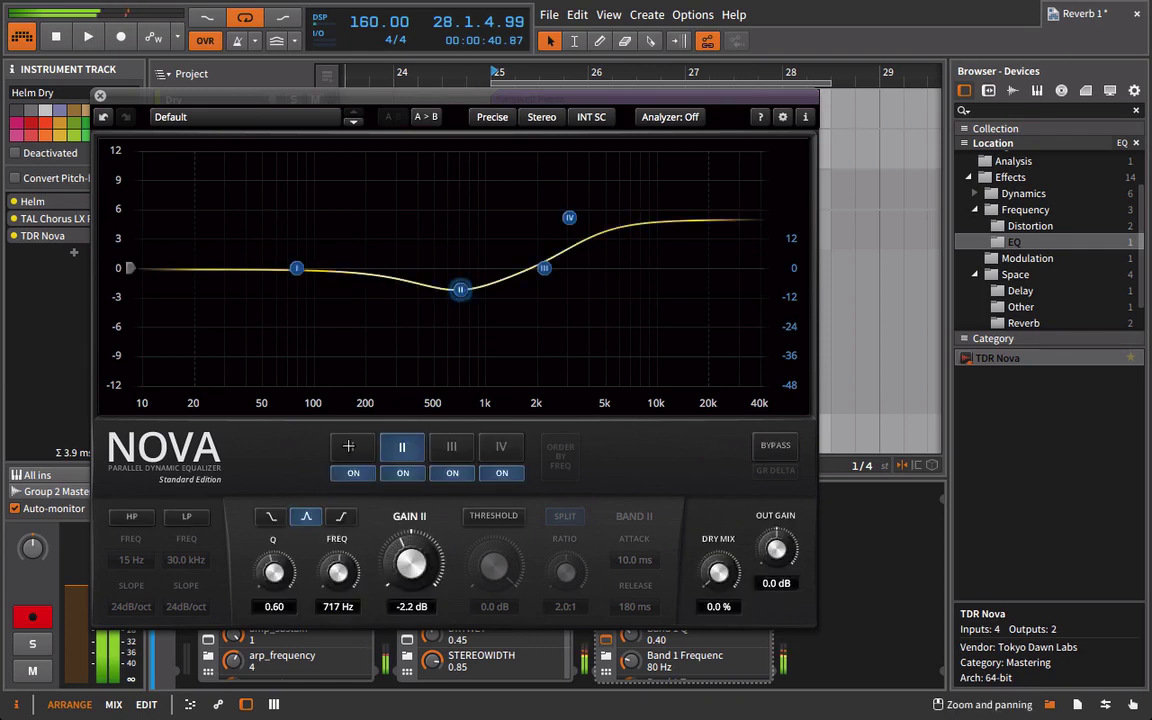
left_click(100, 95)
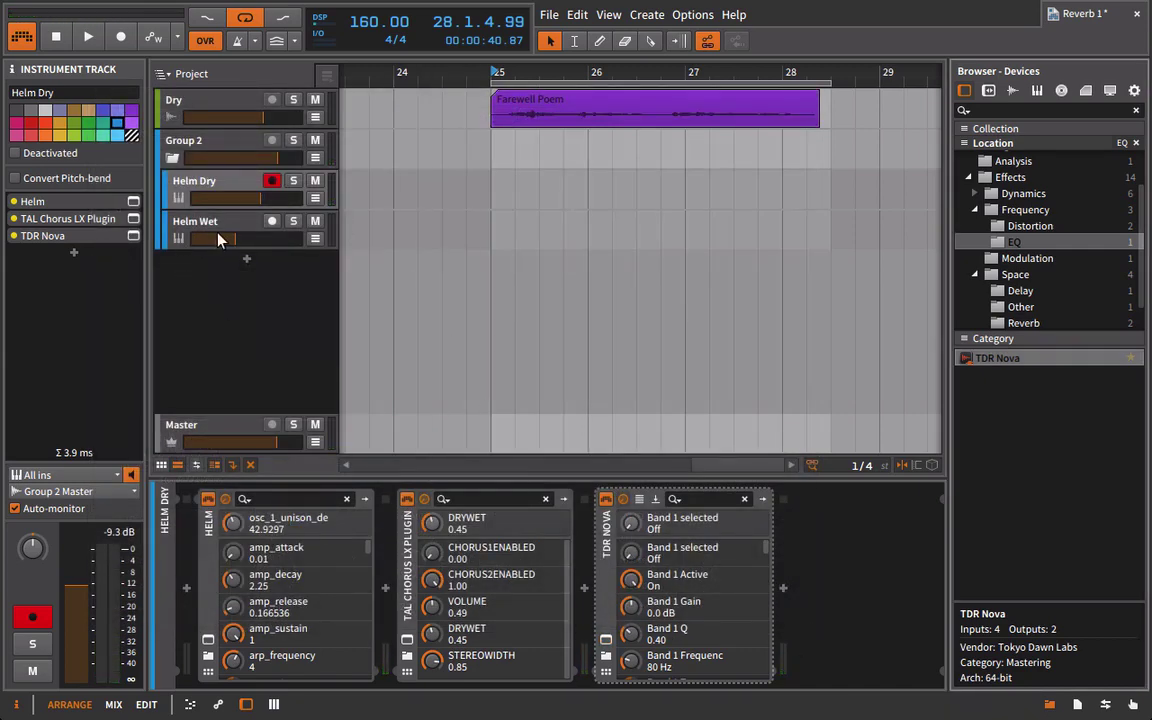
Raise the Helm Wet track's volume and lower its Boogex amp drive to 7.6
left_click(213, 230)
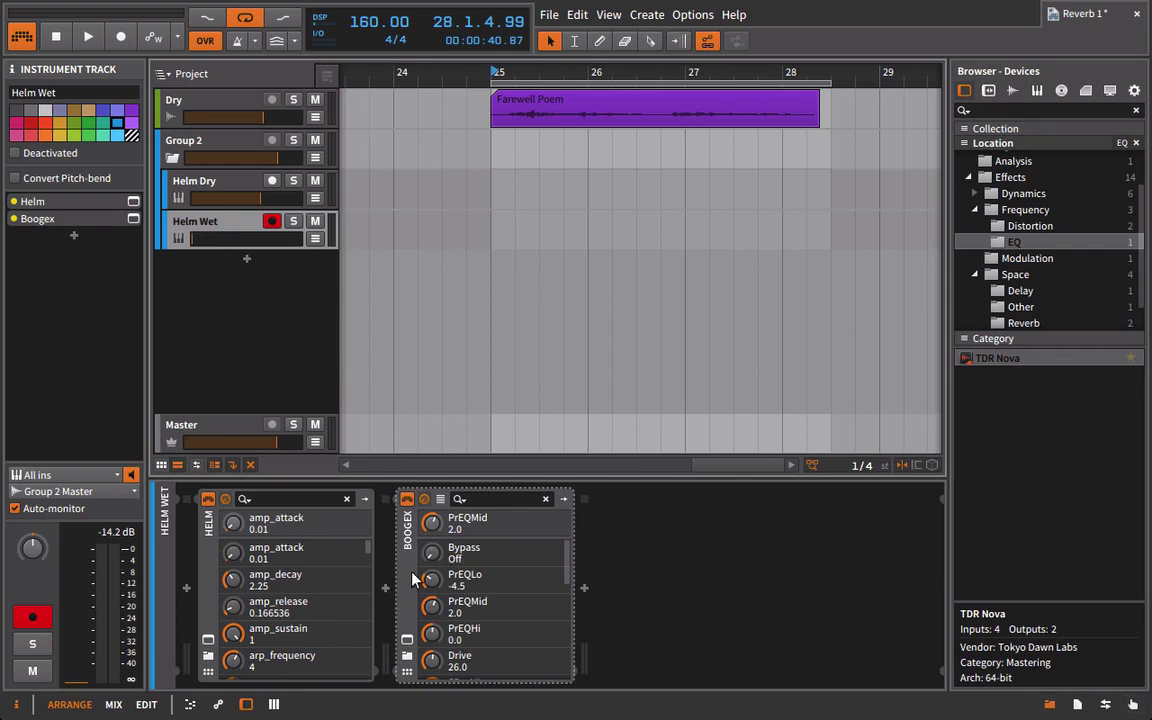
left_click(406, 641)
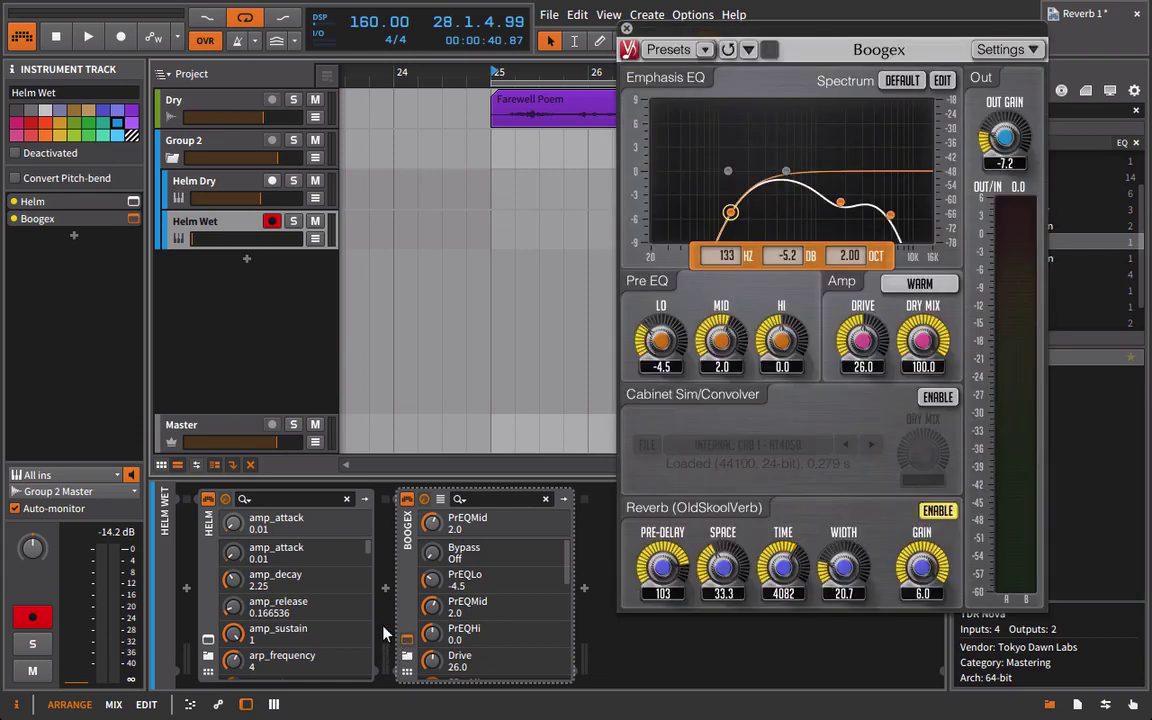
left_click(918, 570)
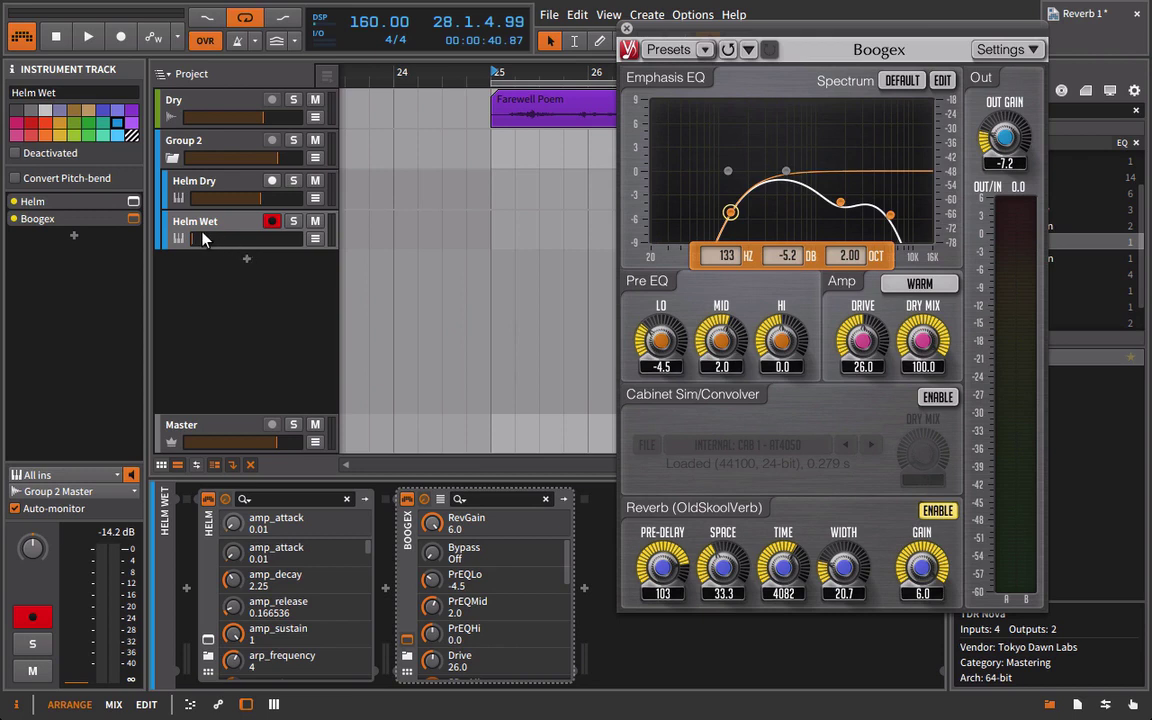
mouse_move(247, 250)
left_mouse_down()
mouse_move(258, 250)
mouse_move(225, 239)
mouse_move(260, 246)
left_mouse_up()
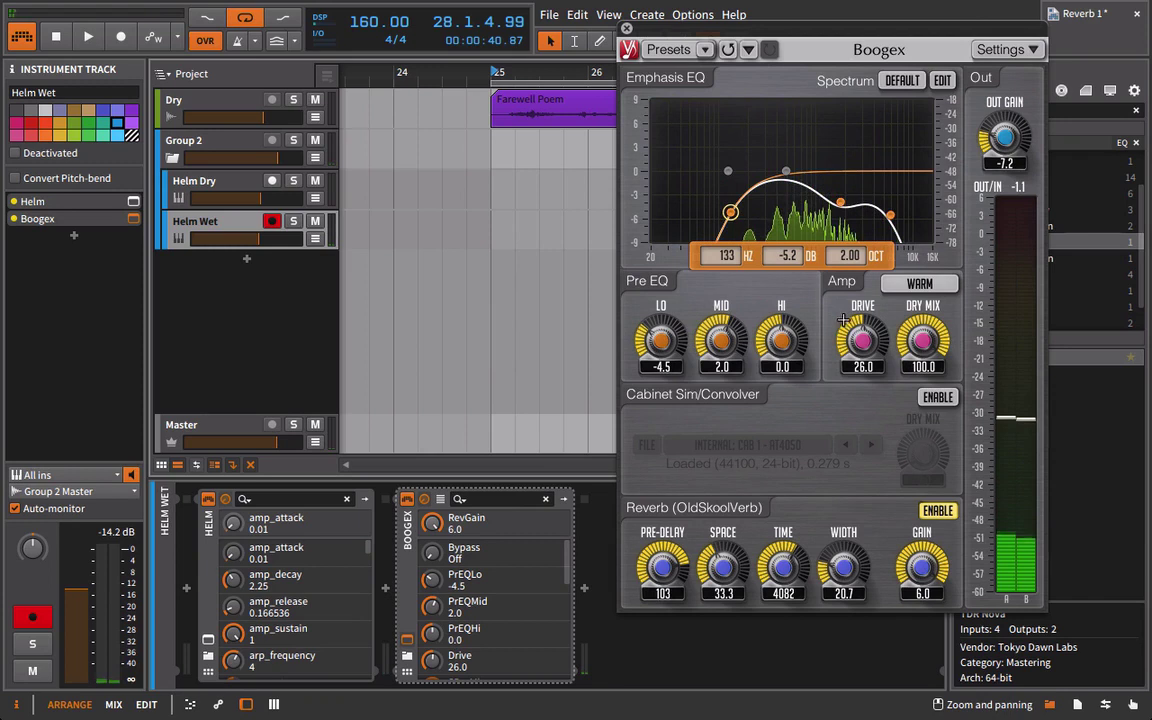
left_click_drag(862, 338, 778, 330)
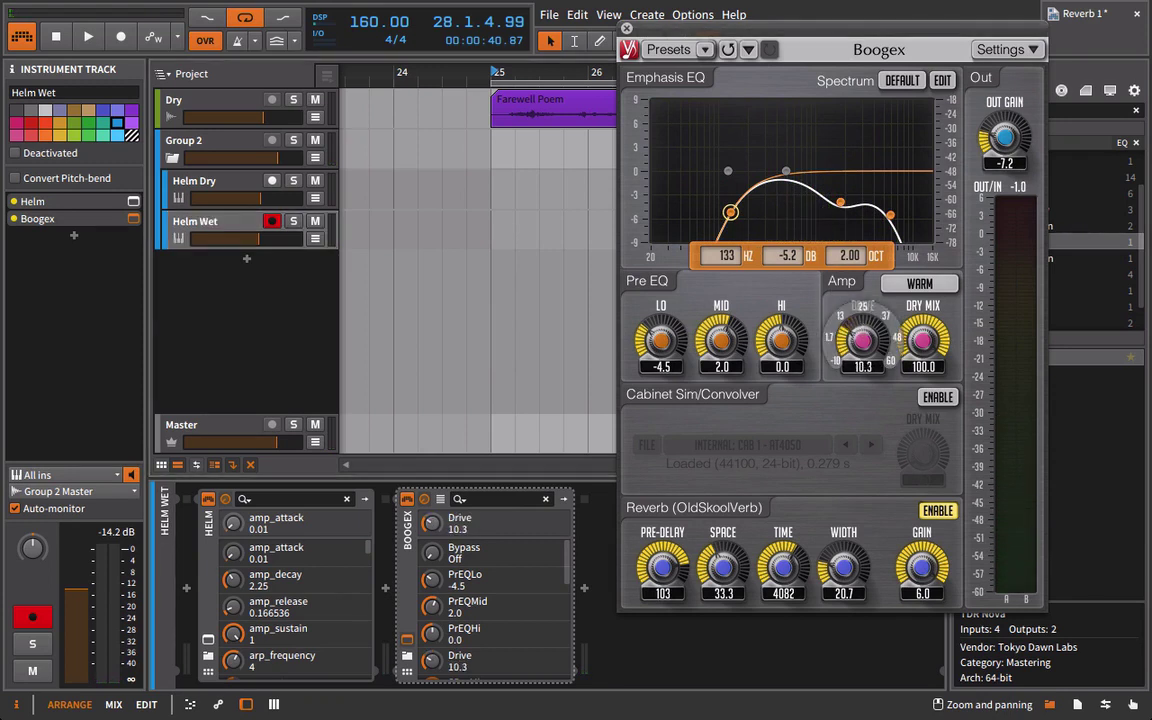
left_click_drag(858, 336, 857, 342)
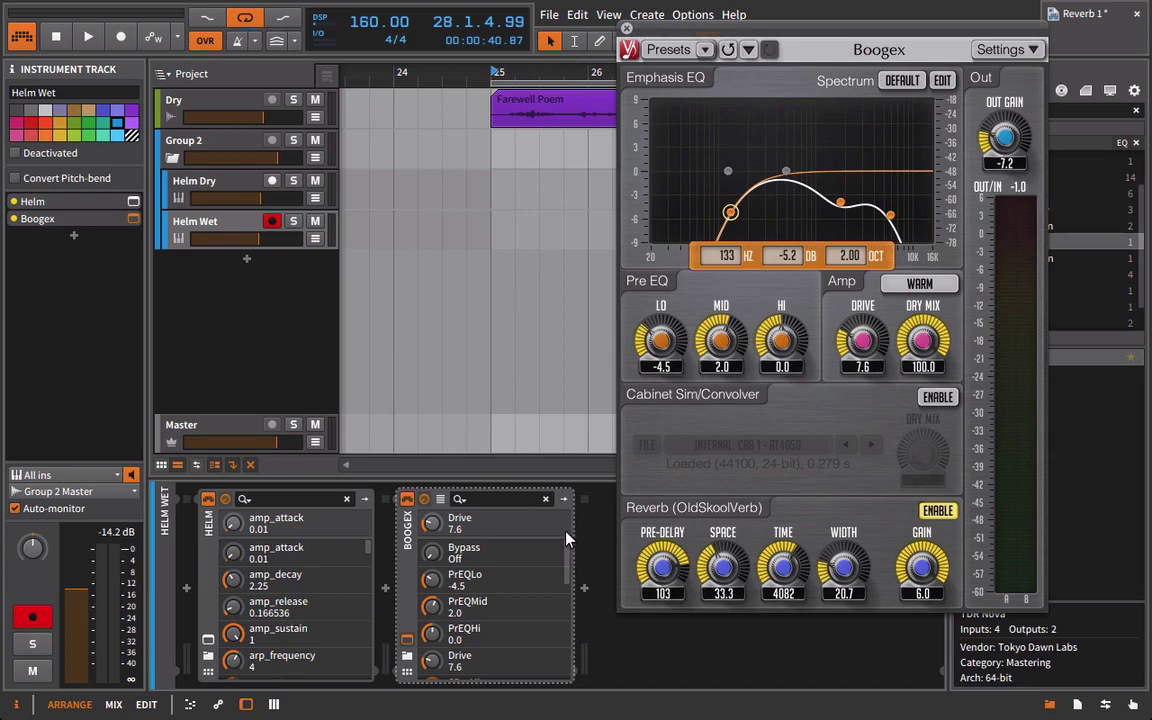
Add Bitwig's Tool device after TDR Nova on the Helm Dry track and widen its stereo width to 161%
left_click(222, 178)
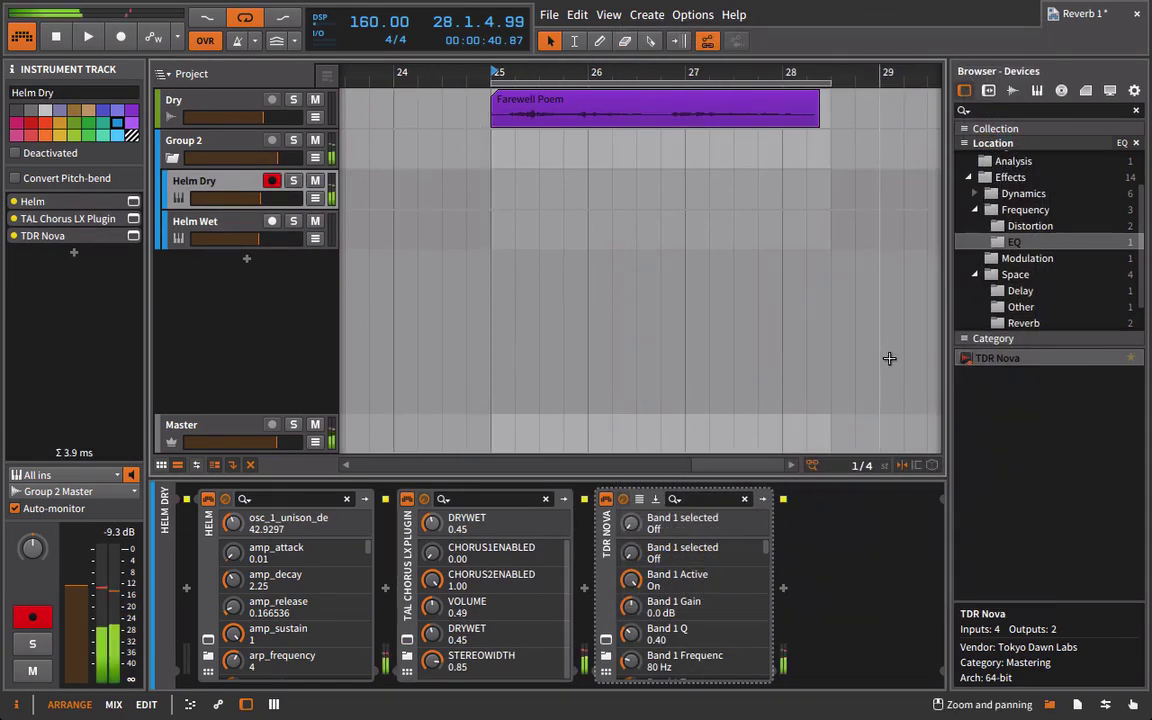
scroll(1025, 270, "down", 1)
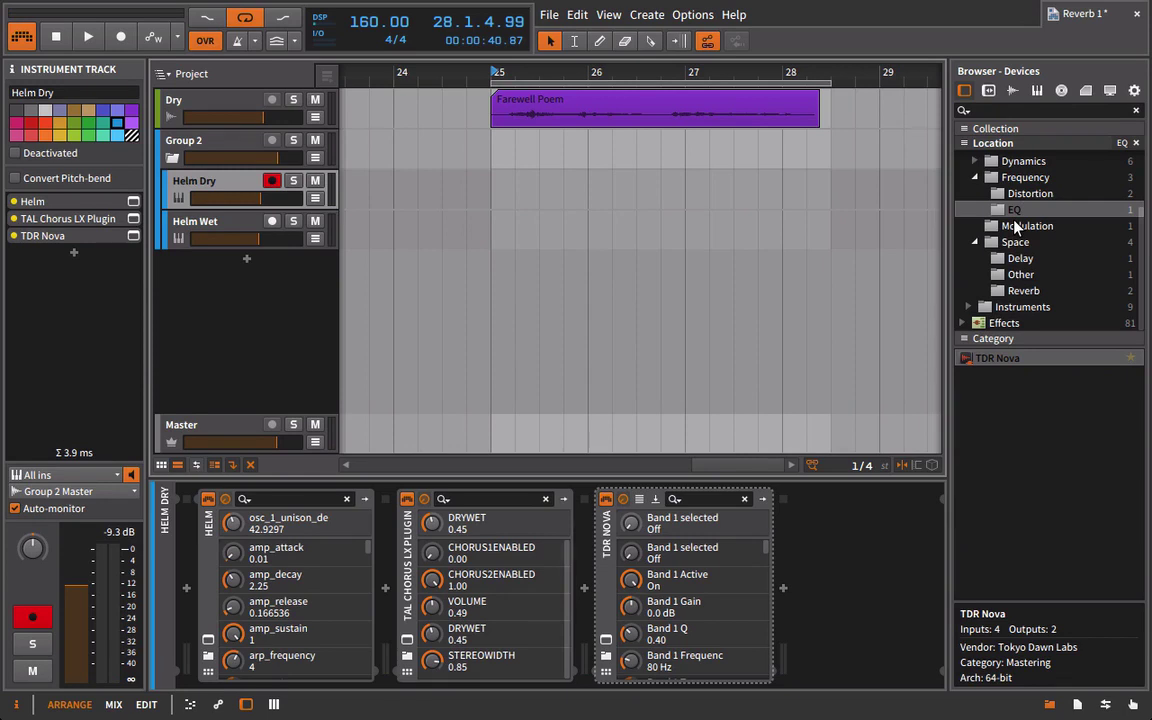
scroll(1033, 277, "up", 3)
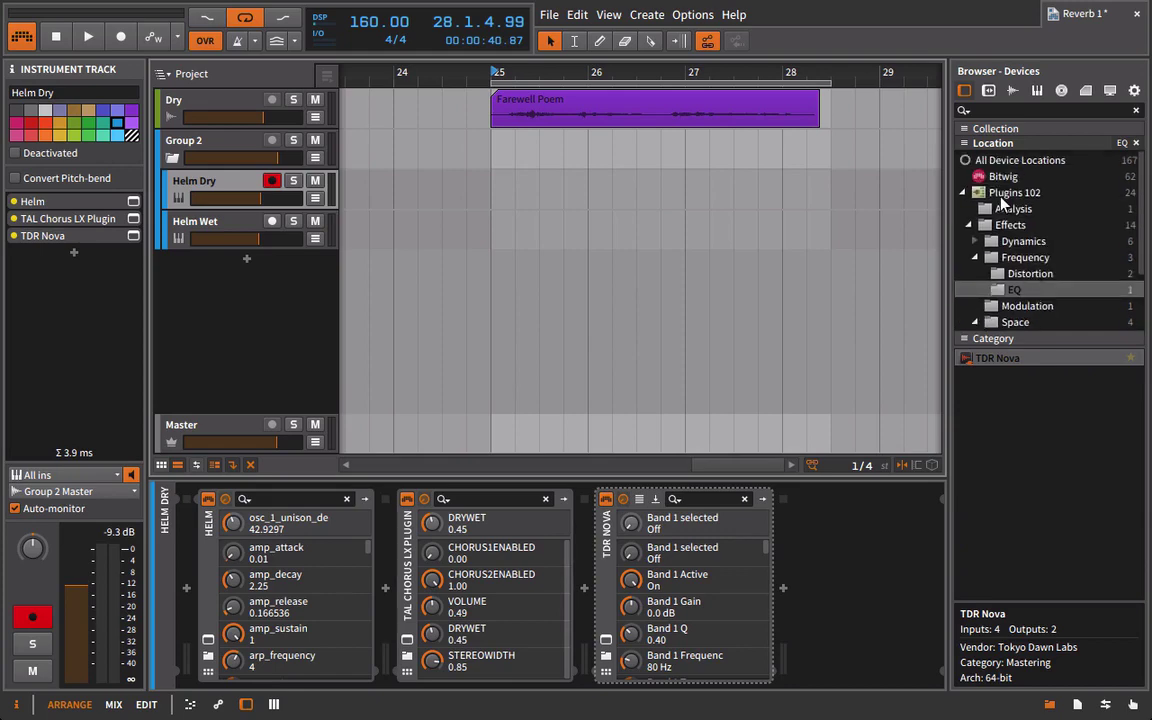
left_click(1003, 176)
scroll(1062, 418, "down", 10)
scroll(1003, 551, "up", 2)
left_click(975, 553)
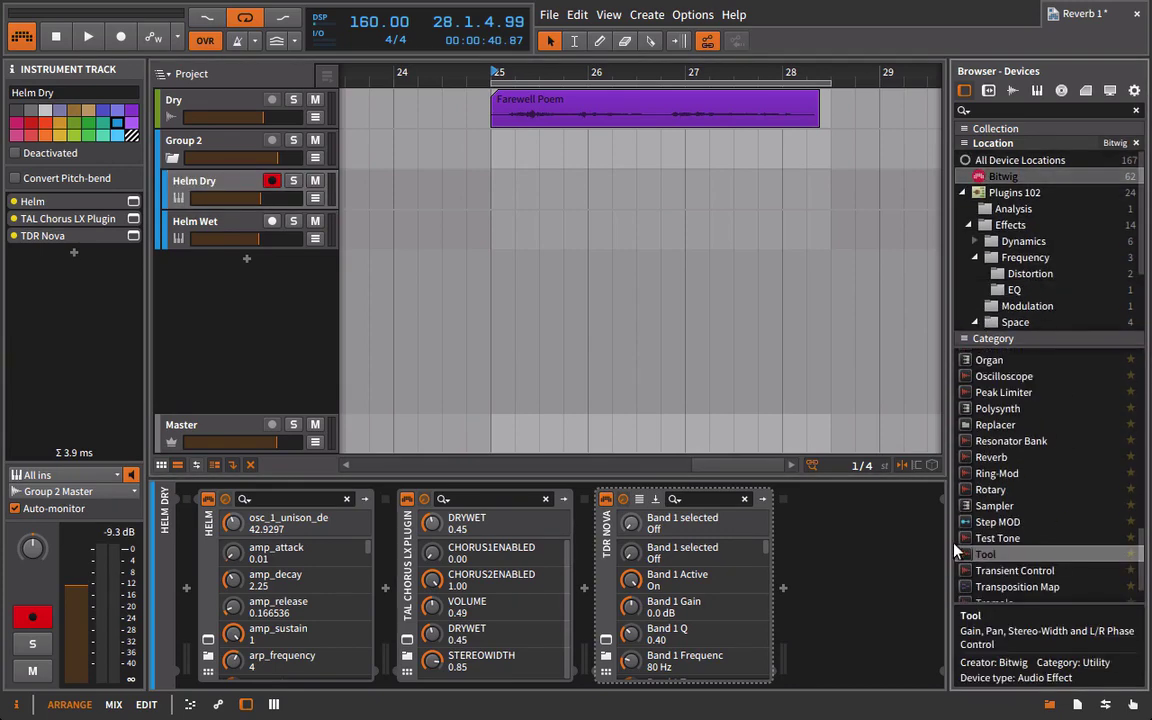
left_click_drag(965, 572, 800, 550)
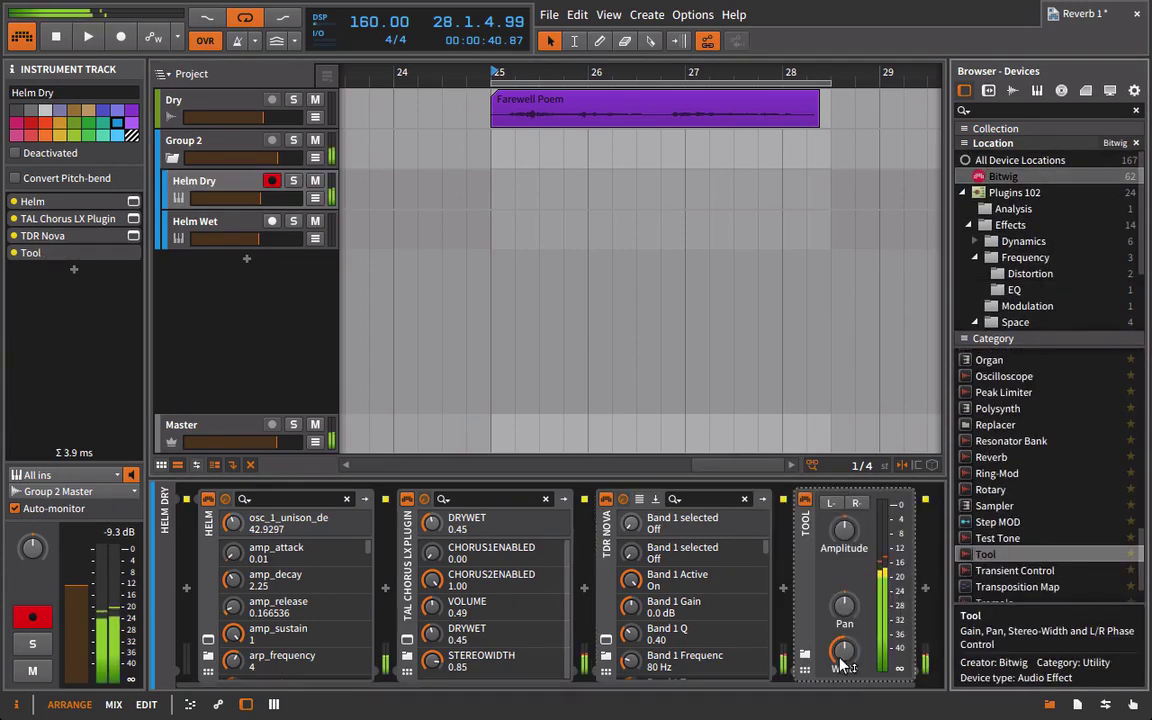
mouse_move(841, 659)
left_mouse_down()
mouse_move(841, 644)
mouse_move(841, 665)
left_mouse_up()
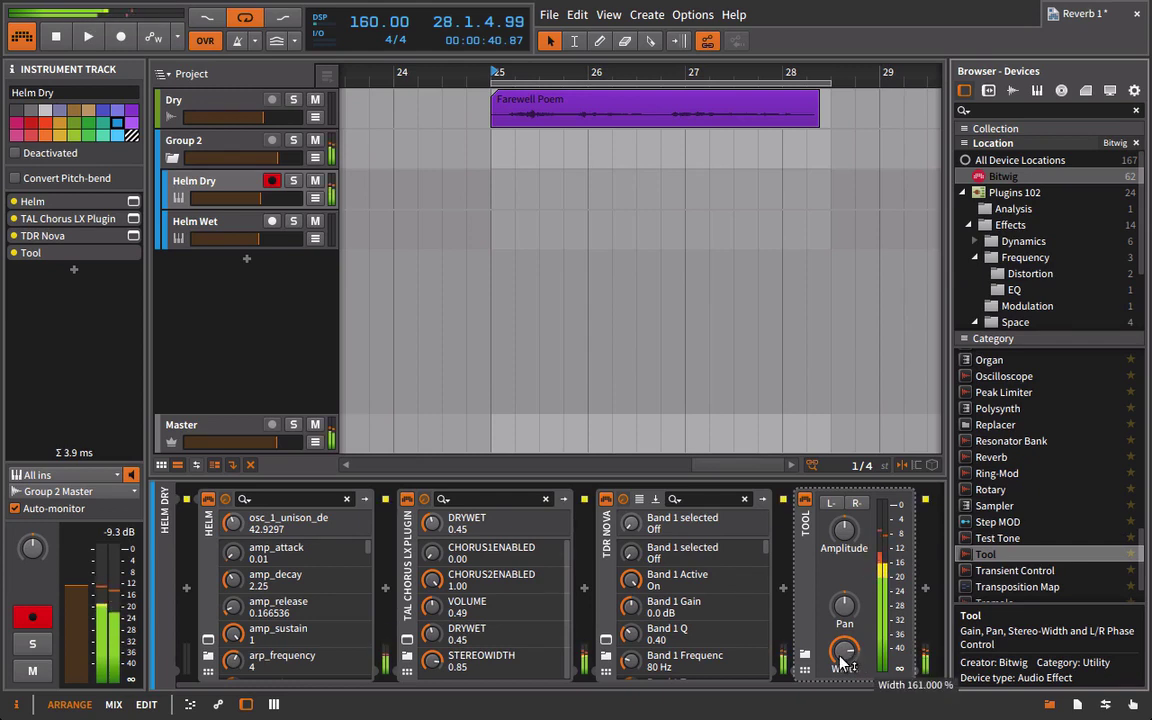
Set Helm Wet's Boogex reverb width to 0.0 and rebalance its track volume against Helm Dry with both tracks armed
left_click(231, 226)
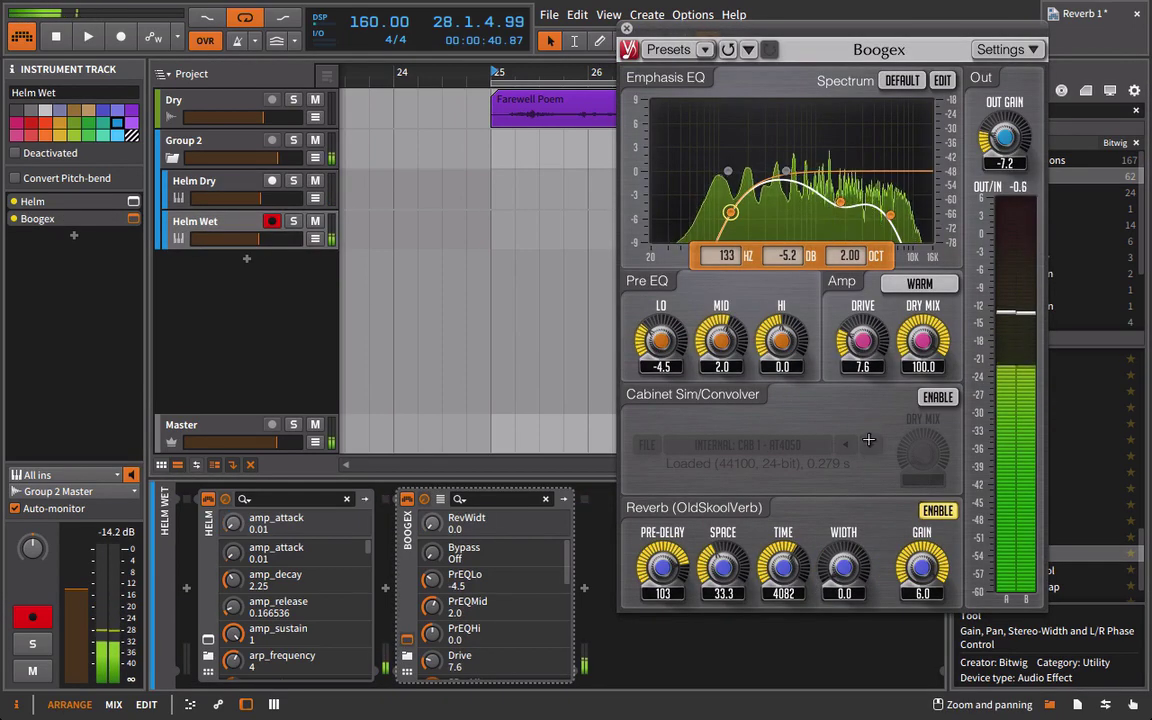
left_click(247, 205, "shift")
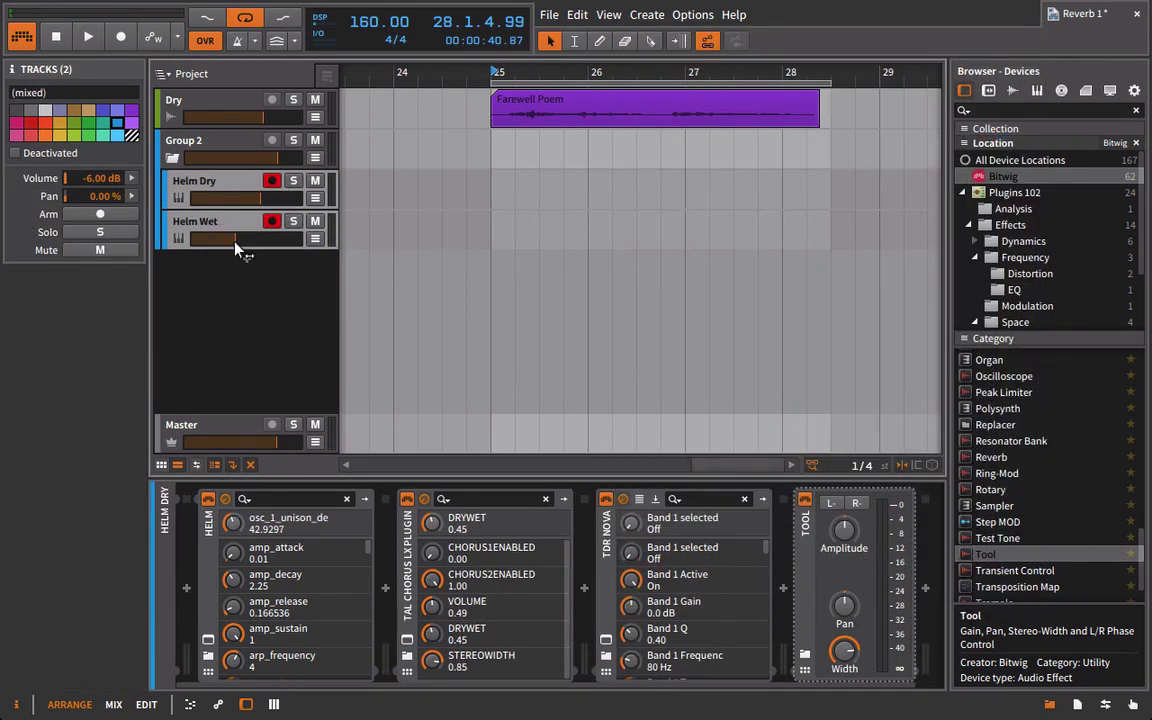
mouse_move(237, 248)
left_mouse_down()
mouse_move(174, 248)
mouse_move(235, 247)
left_mouse_up()
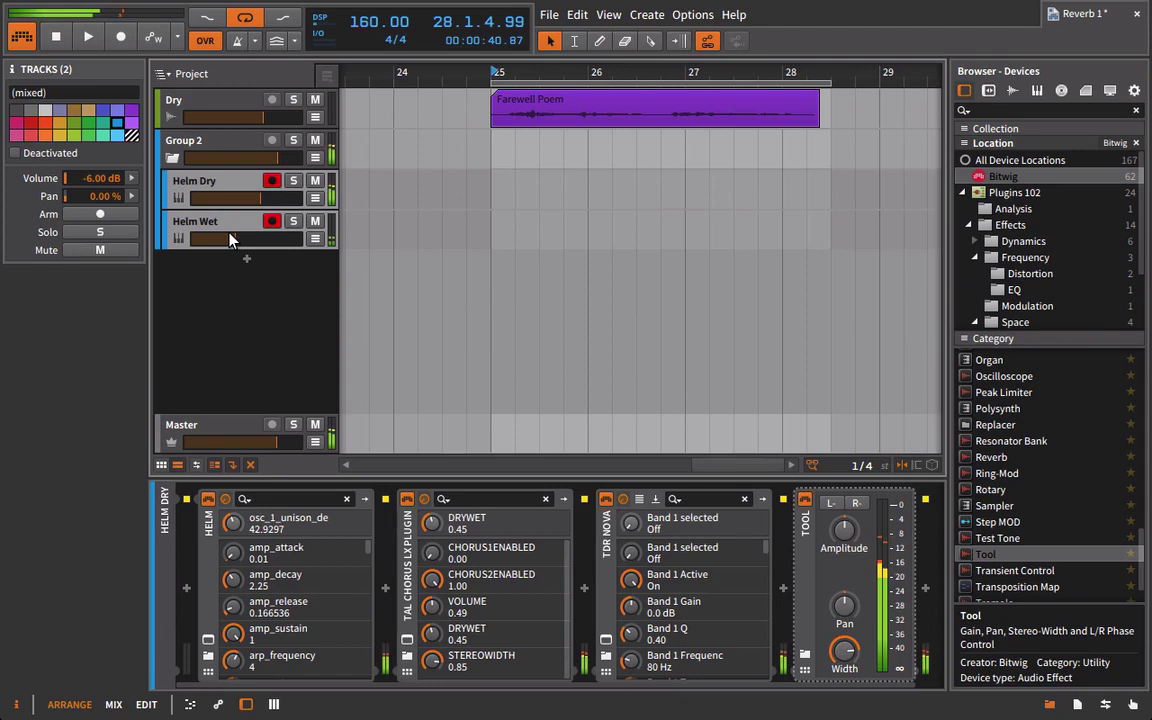
left_click_drag(230, 240, 248, 240)
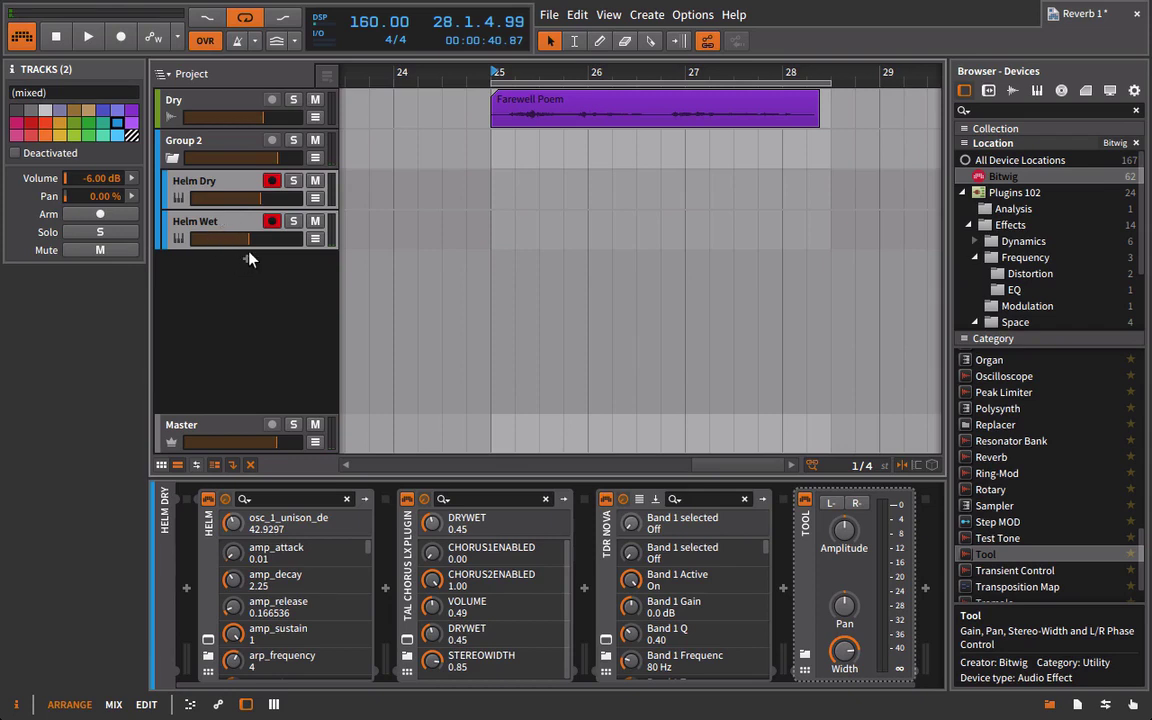
mouse_move(249, 239)
left_mouse_down()
mouse_move(268, 239)
mouse_move(249, 239)
left_mouse_up()
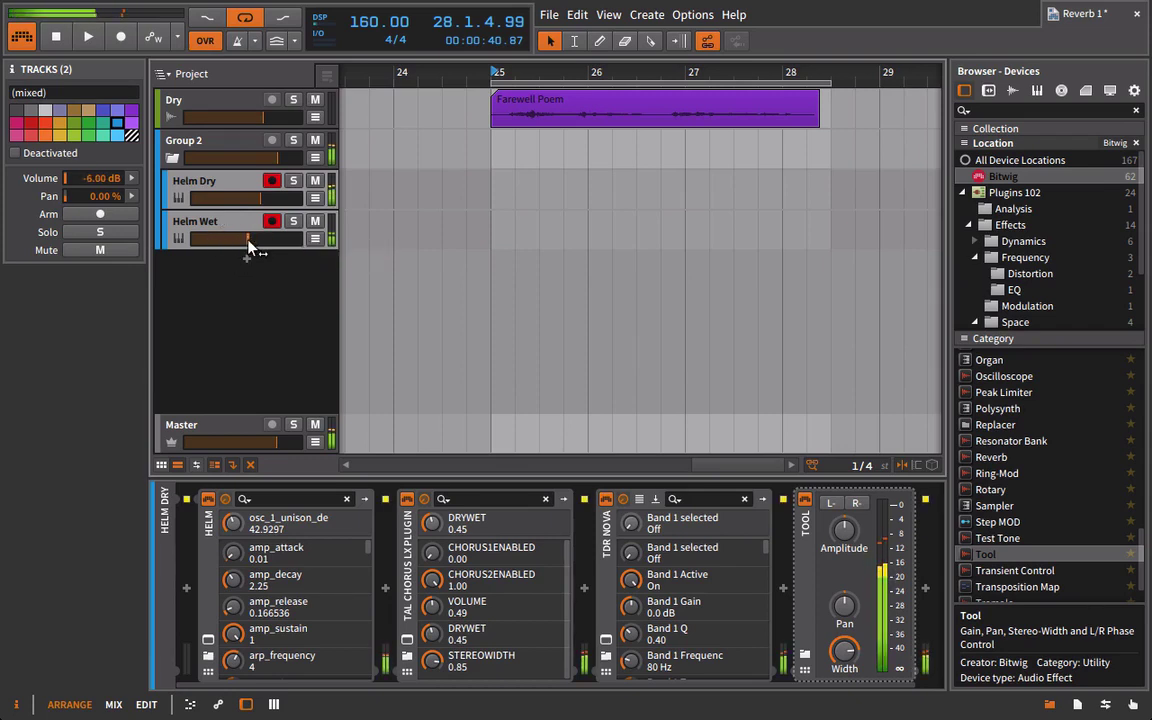
In Helm Wet's Boogex, set reverb width to 23.4 and raise the upper emphasis EQ points to 9.11 kHz, 0.4 dB and 1.92 kHz, 0.3 dB
left_click(193, 221)
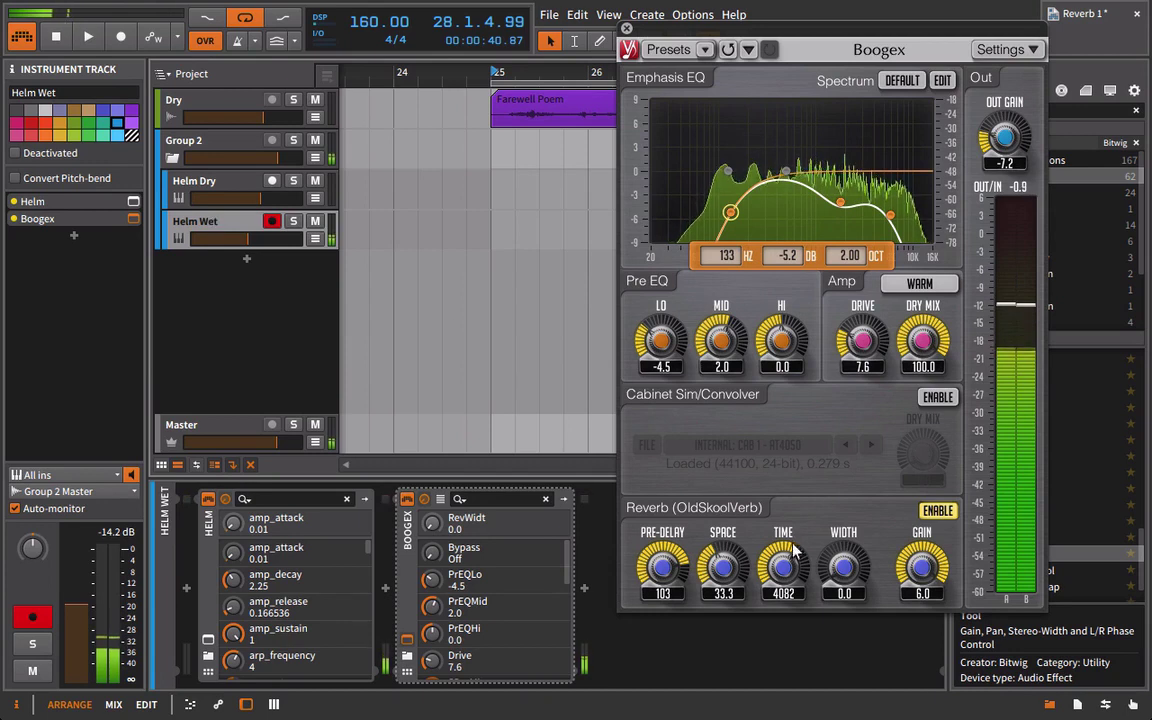
left_click_drag(848, 571, 848, 532)
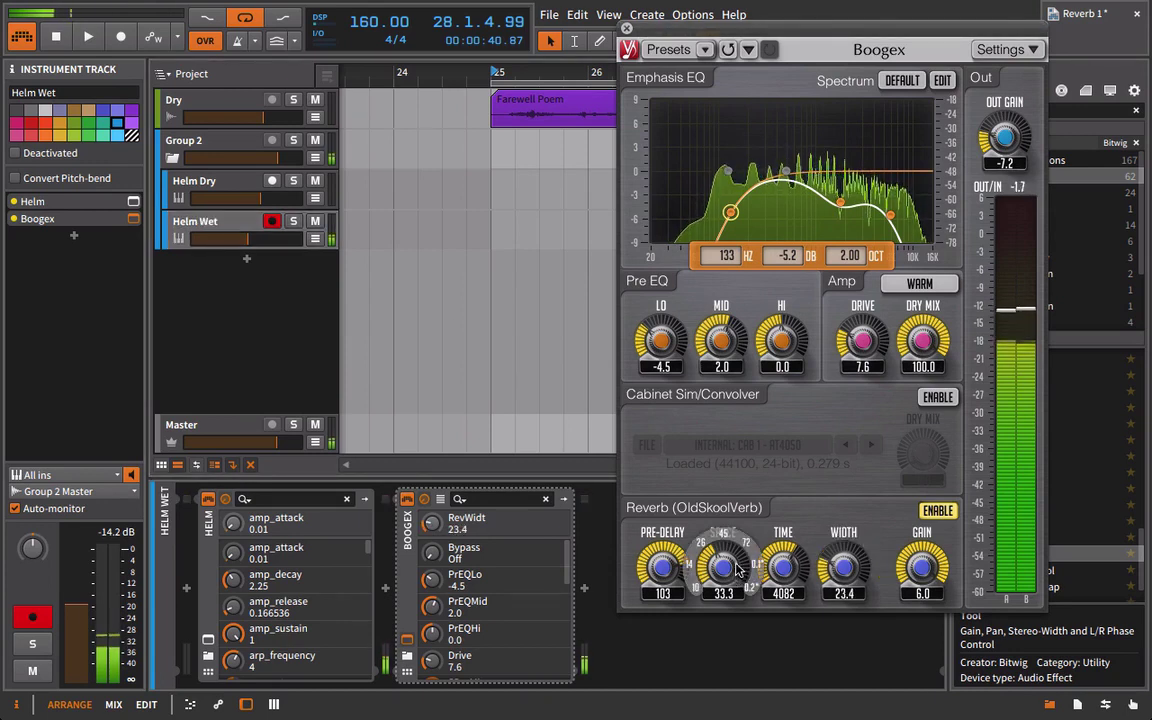
left_click_drag(890, 215, 908, 168)
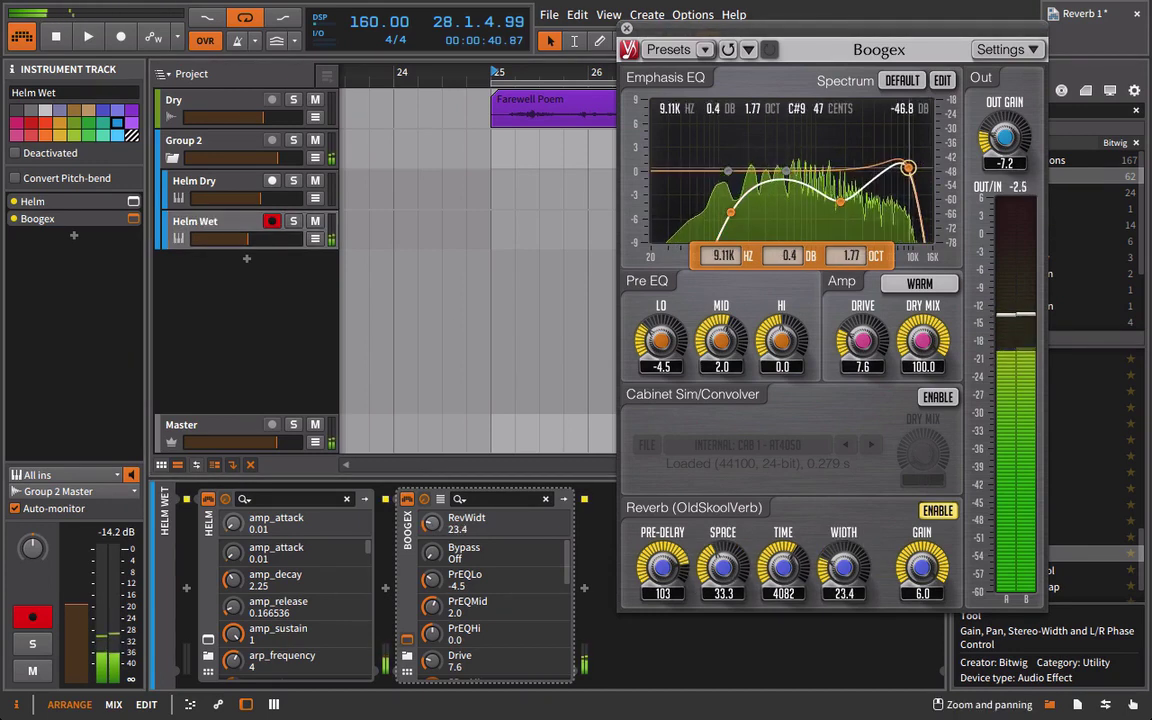
left_click_drag(840, 202, 843, 168)
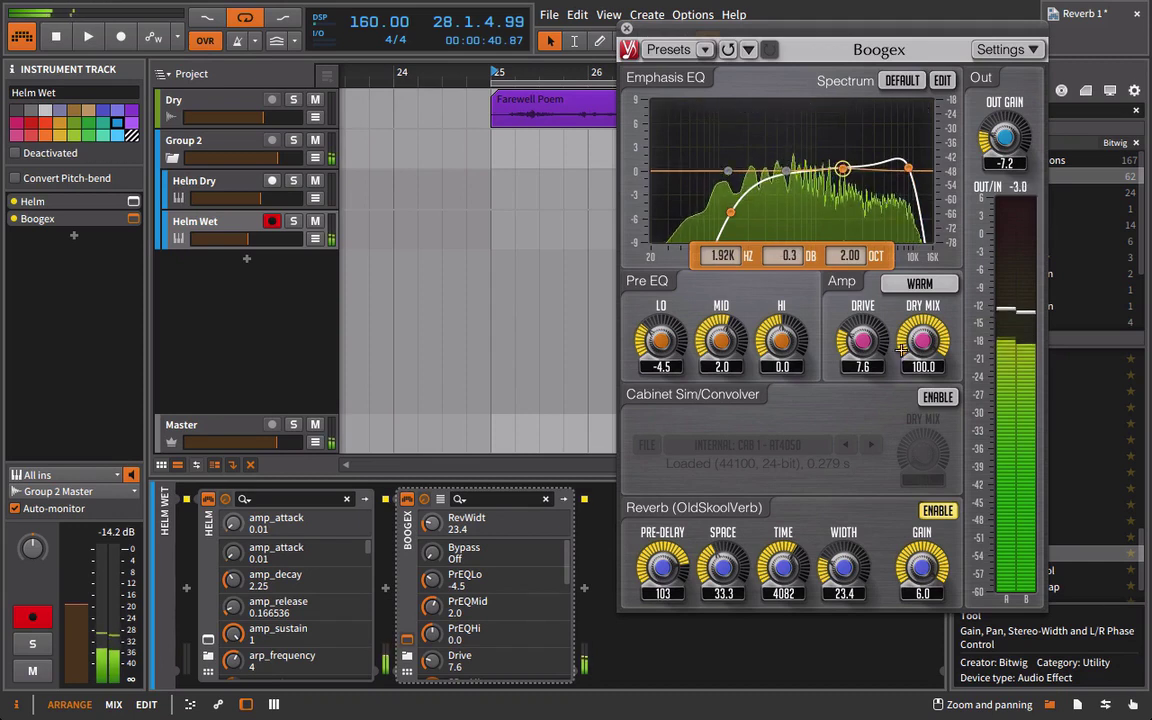
Set Boogex's Pre EQ to Hi 3.7 and Lo -5.6, and move the lowest emphasis EQ point to 192 Hz, -5.8 dB
left_click_drag(770, 367, 767, 345)
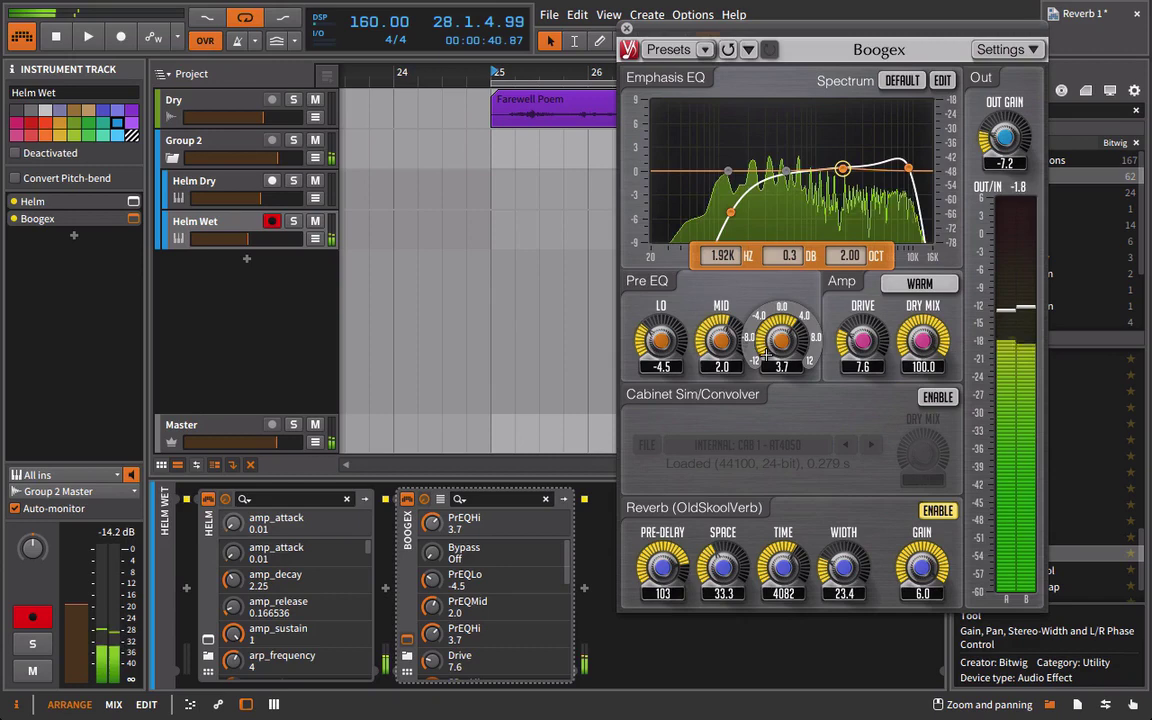
left_click_drag(659, 337, 659, 344)
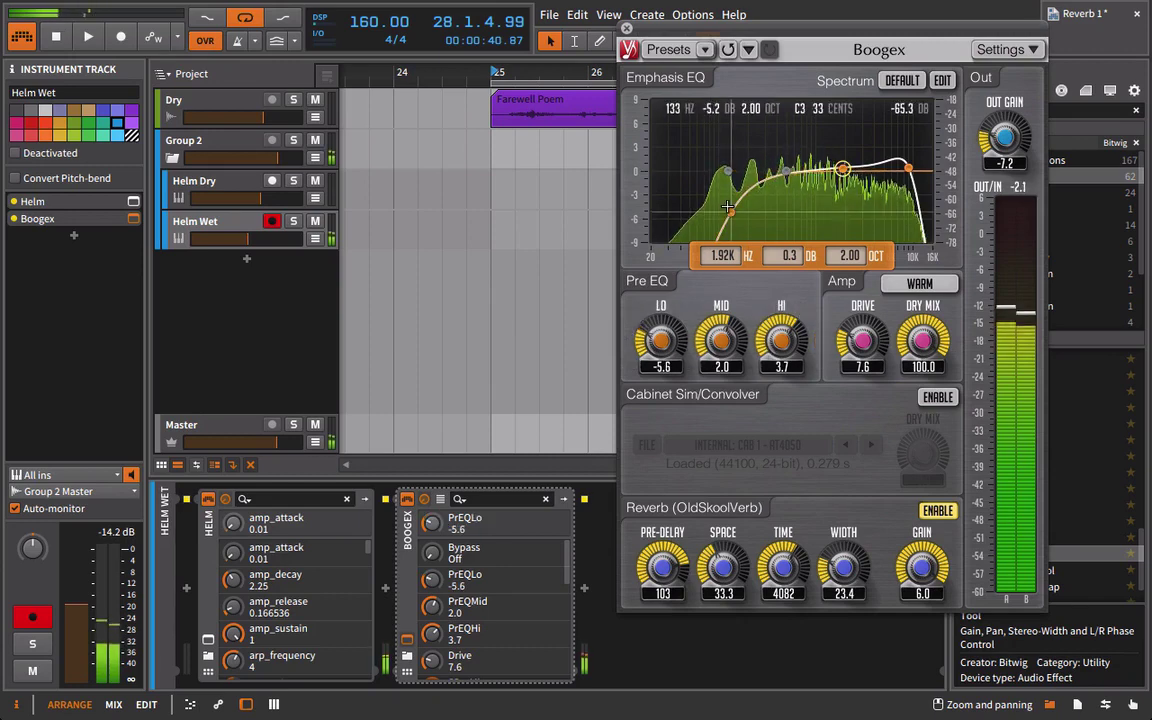
left_click_drag(728, 208, 745, 217)
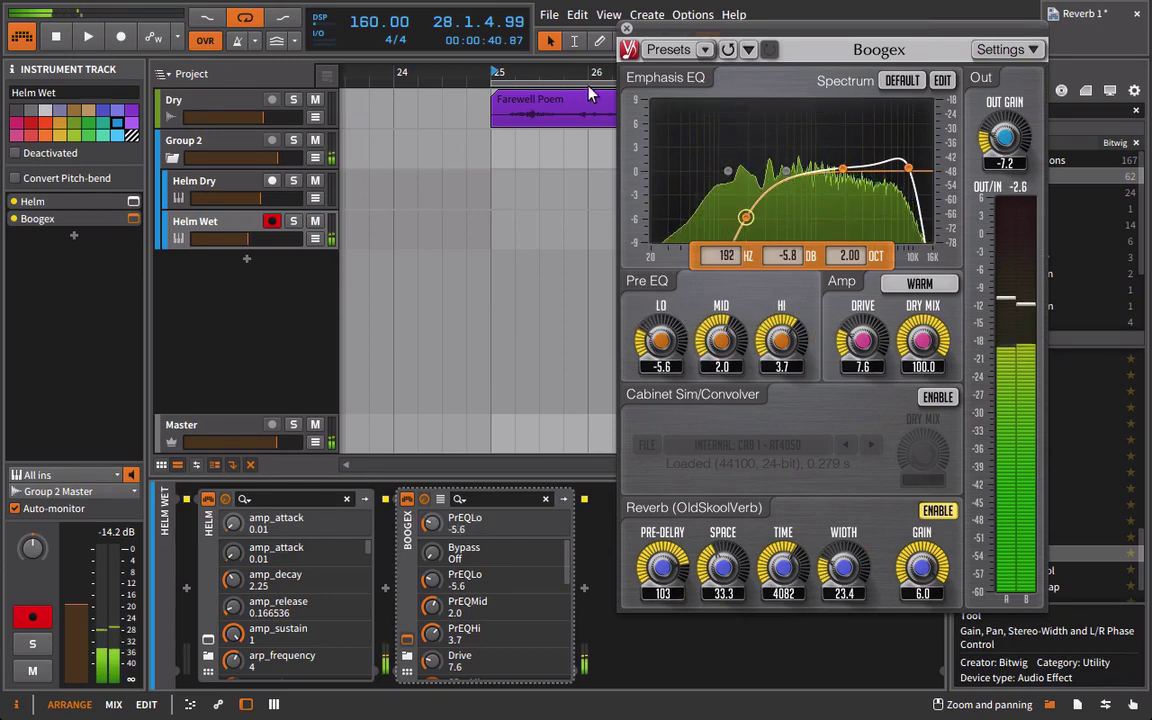
left_click(626, 28)
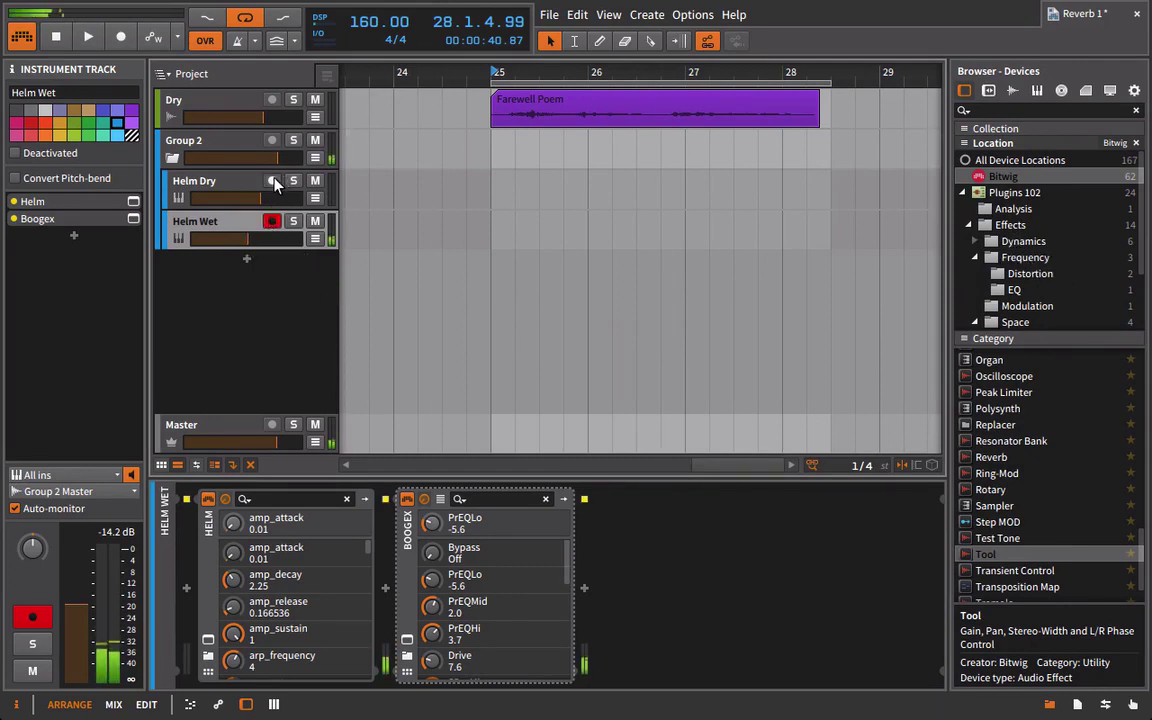
Arm Helm Dry for recording alongside Helm Wet and add the FR-COMP87 compressor after Boogex on the Helm Wet track
left_click(272, 182)
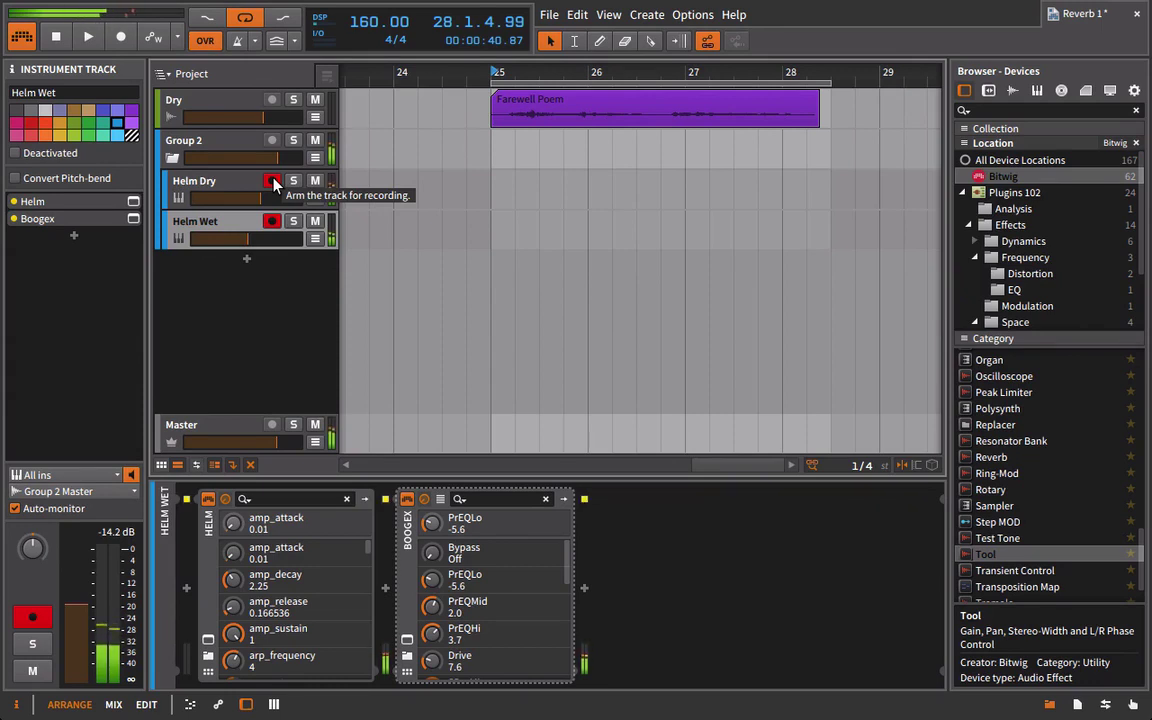
left_click(1022, 241)
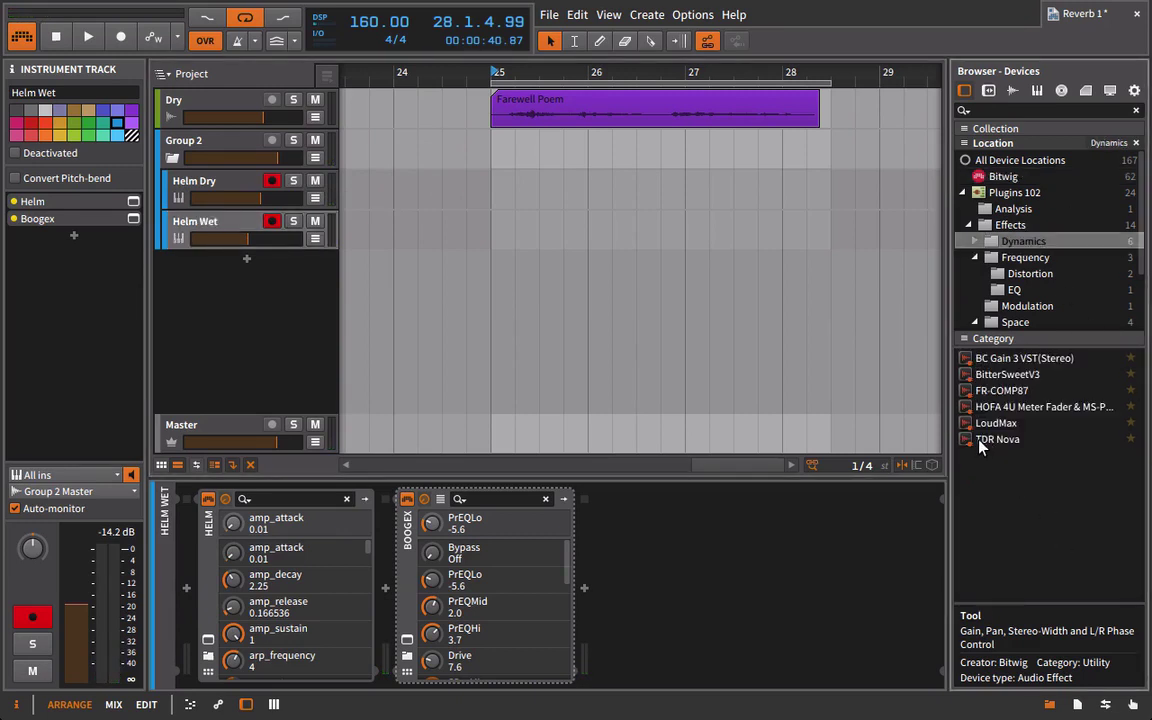
left_click(990, 391)
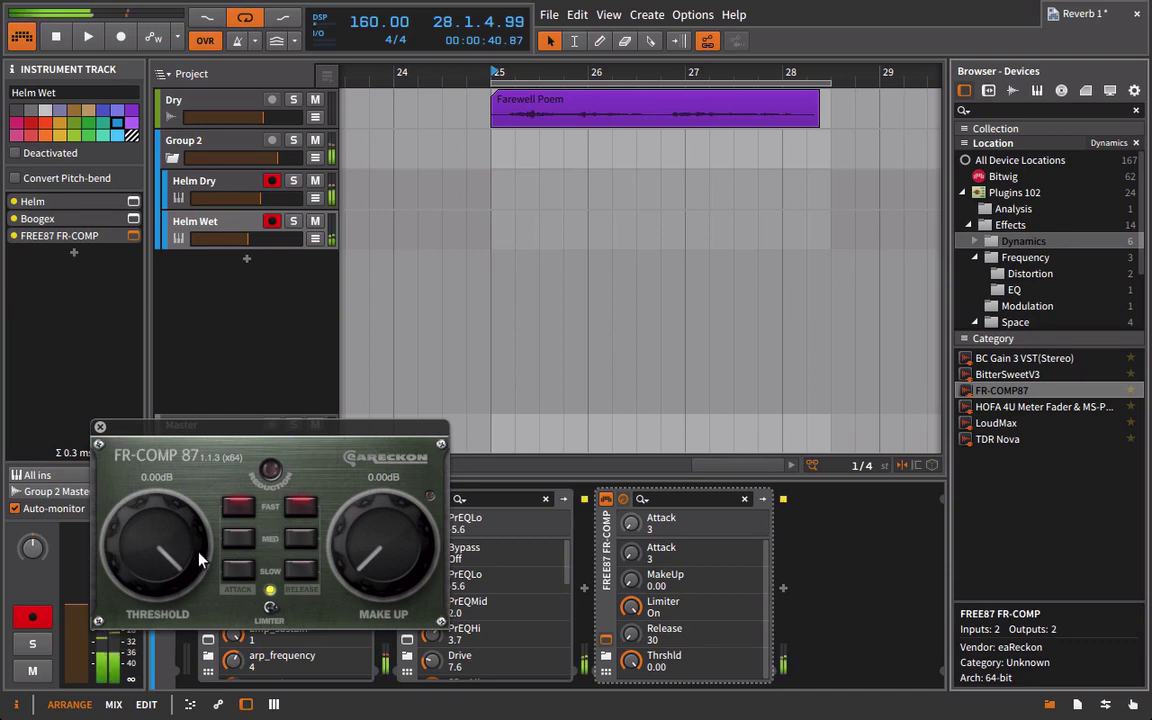
Set Helm Wet's FR-COMP 87 to -37 dB threshold, 20.2 dB make-up gain and medium release, and close its window
left_click_drag(190, 566, 188, 688)
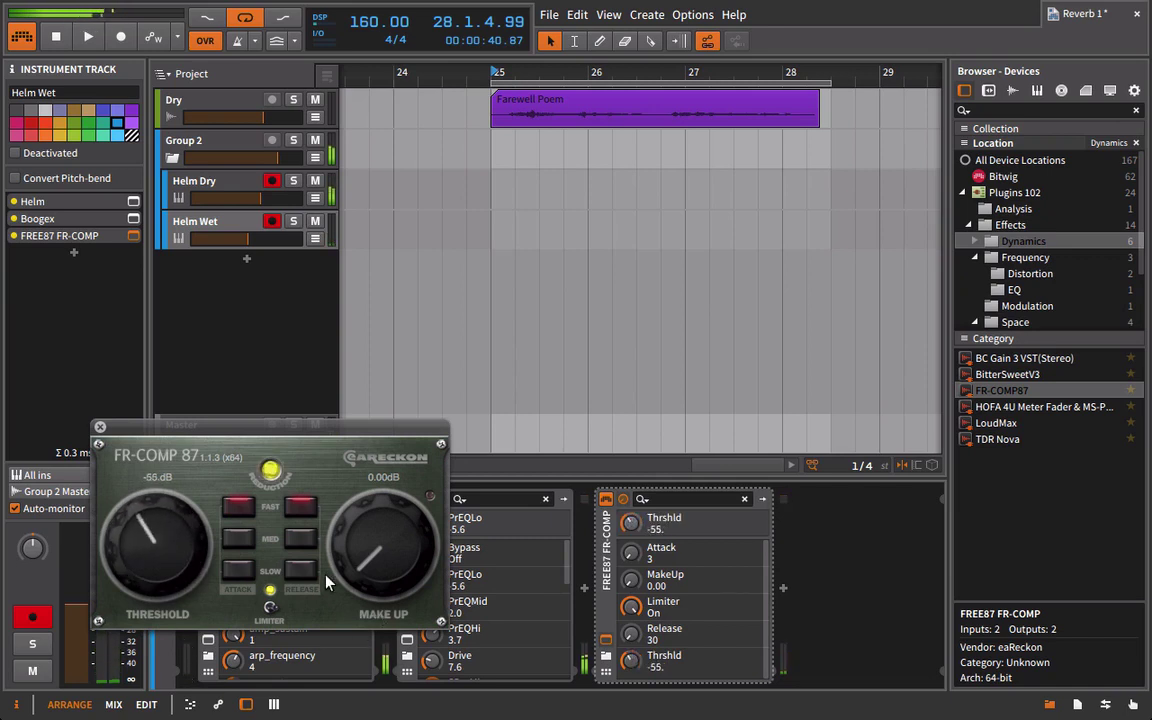
left_click(303, 566)
left_click_drag(169, 514, 169, 483)
left_click_drag(371, 565, 358, 478)
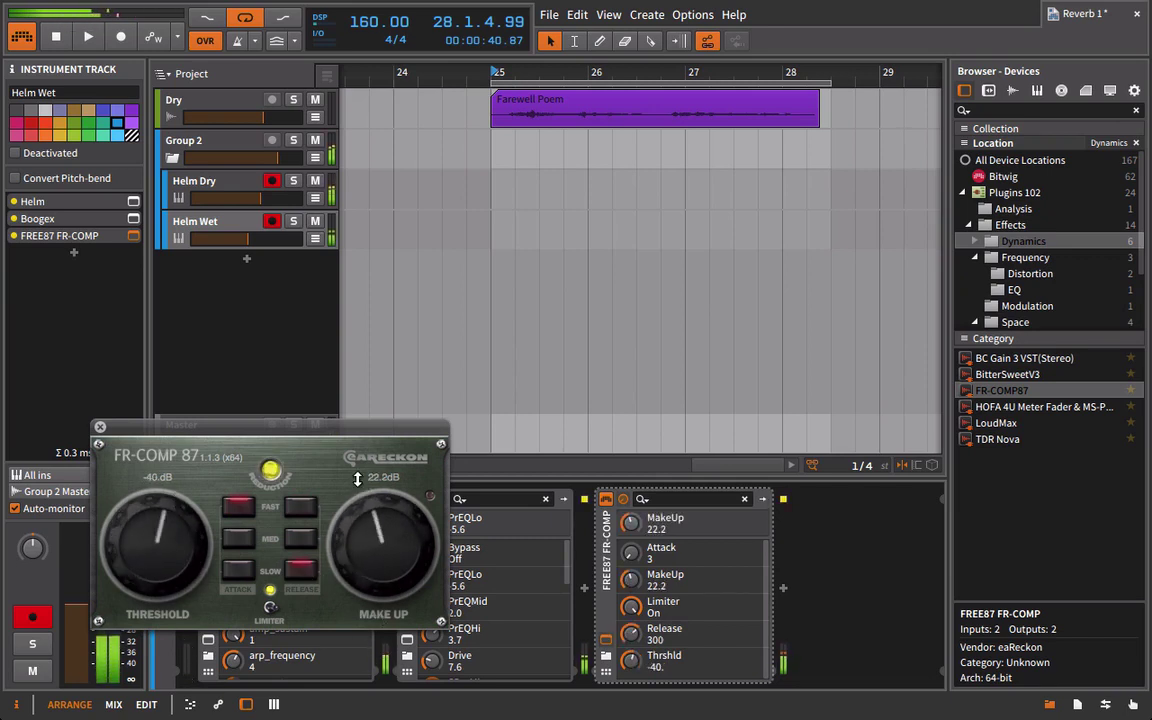
left_click_drag(180, 520, 182, 490)
left_click_drag(183, 508, 177, 527)
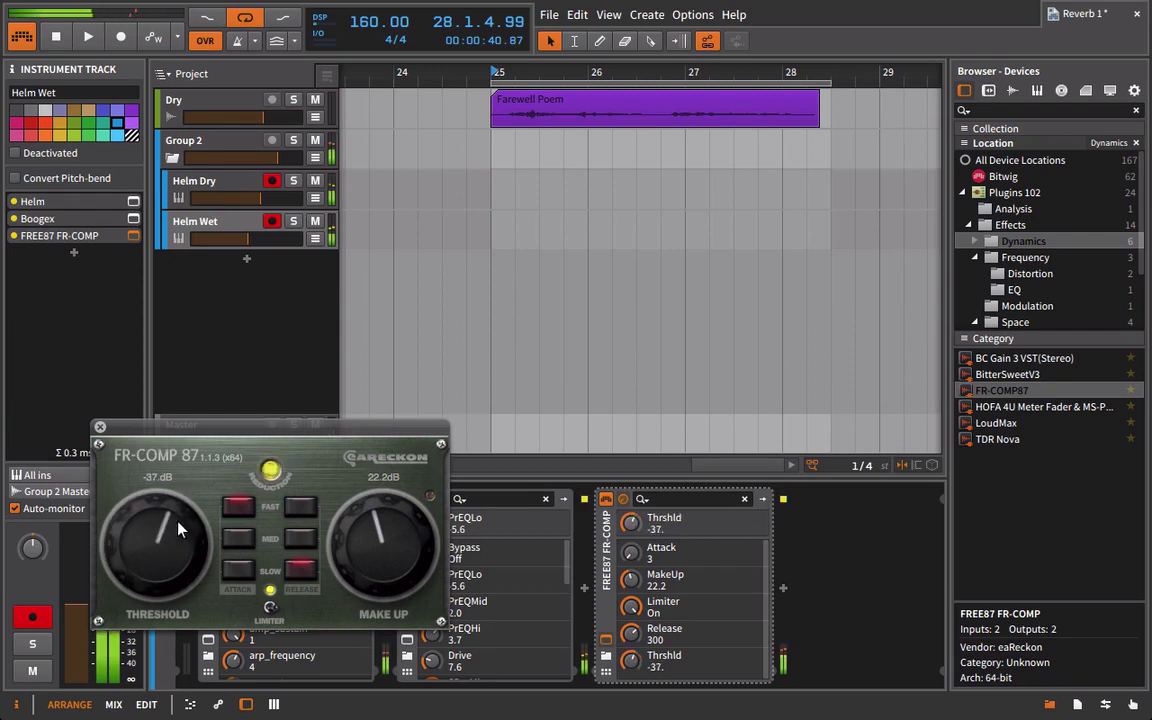
left_click_drag(375, 540, 360, 564)
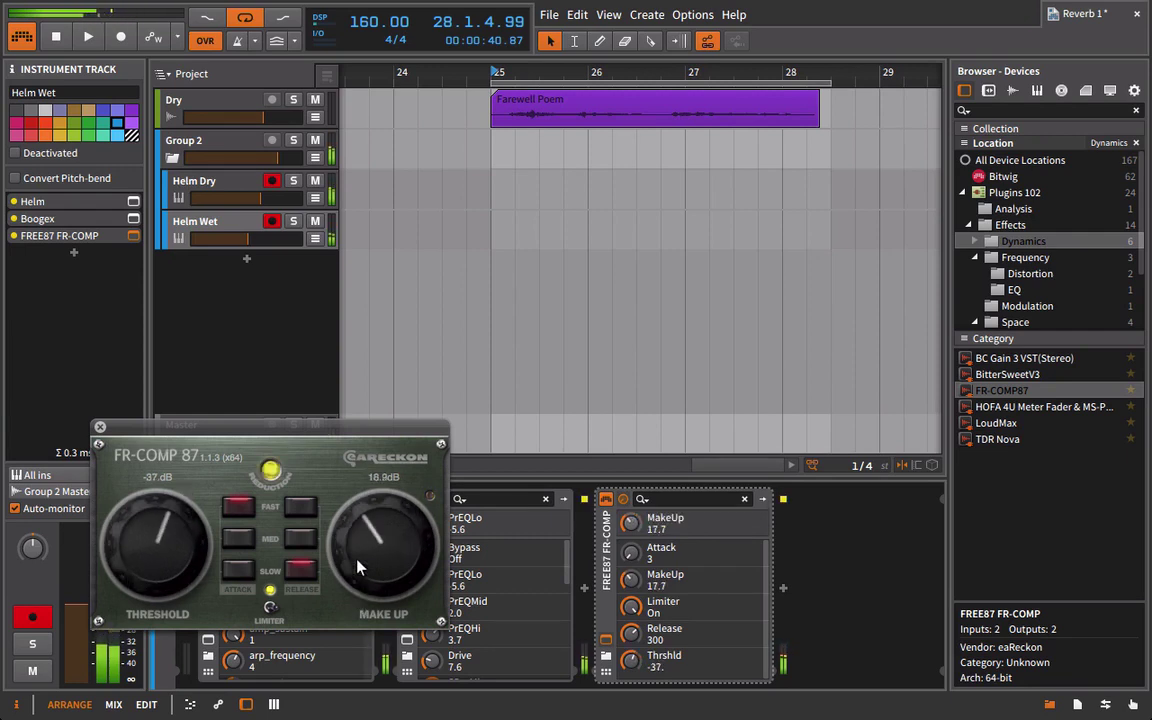
left_click(300, 540)
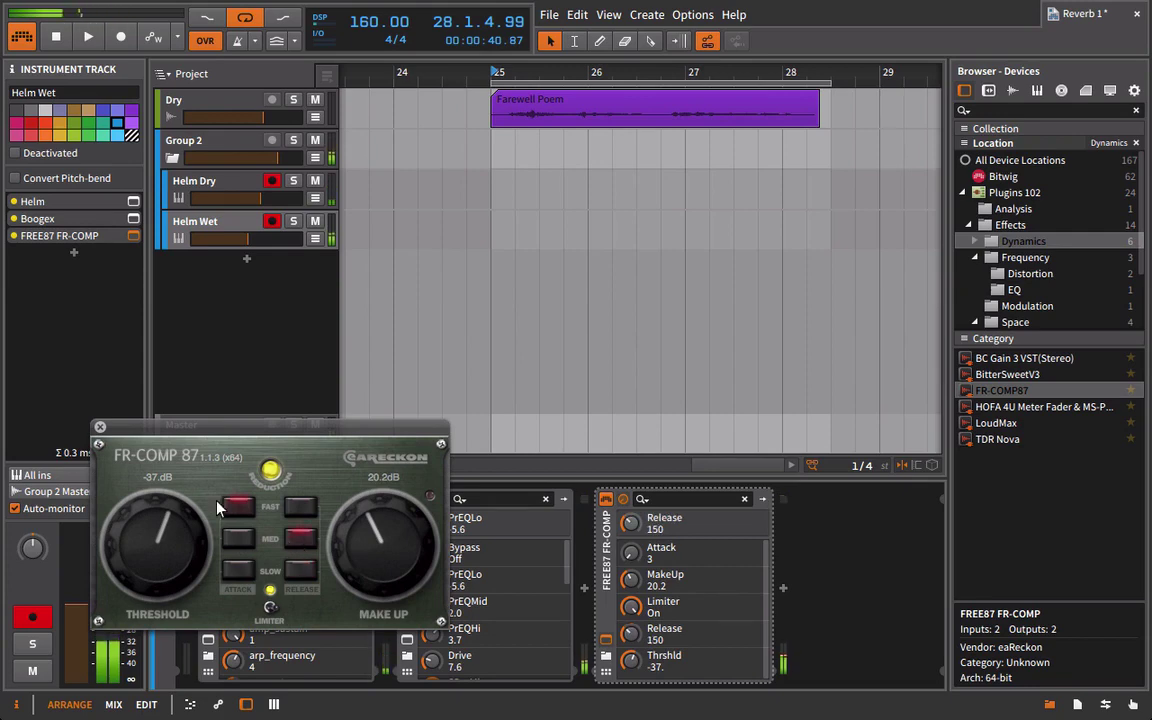
left_click(101, 428)
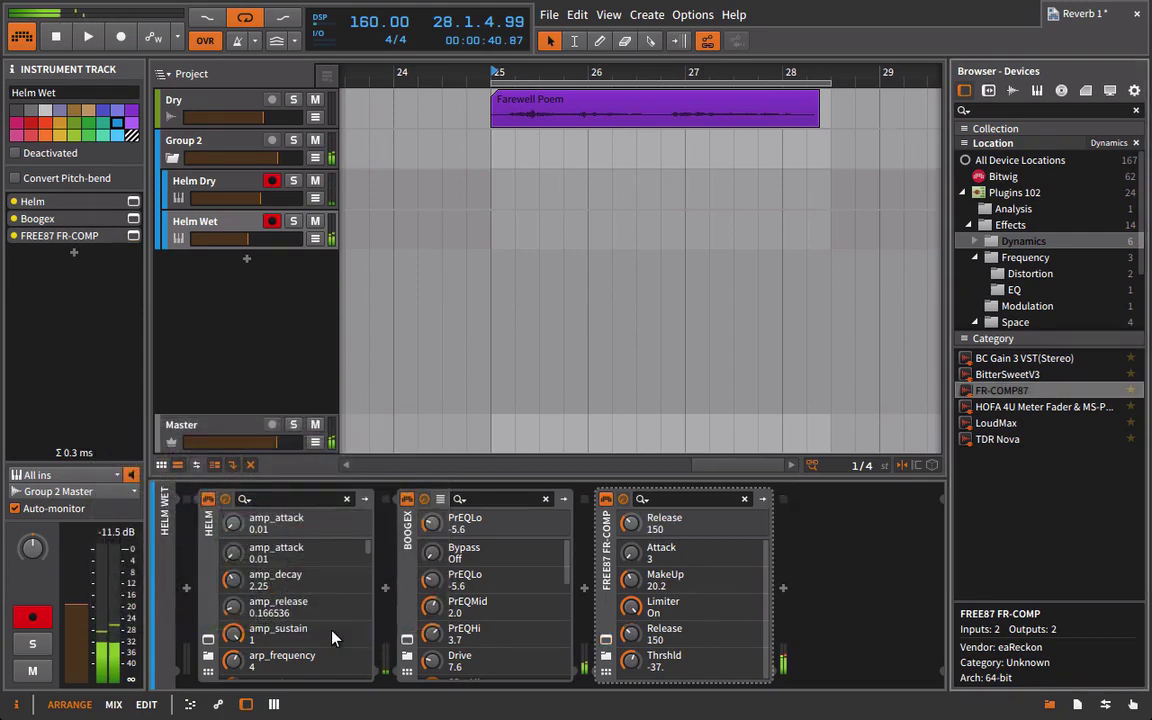
Shorten the reverb time in Helm Wet's Boogex to 1198 and lower the Helm Wet track volume slightly
left_click(407, 640)
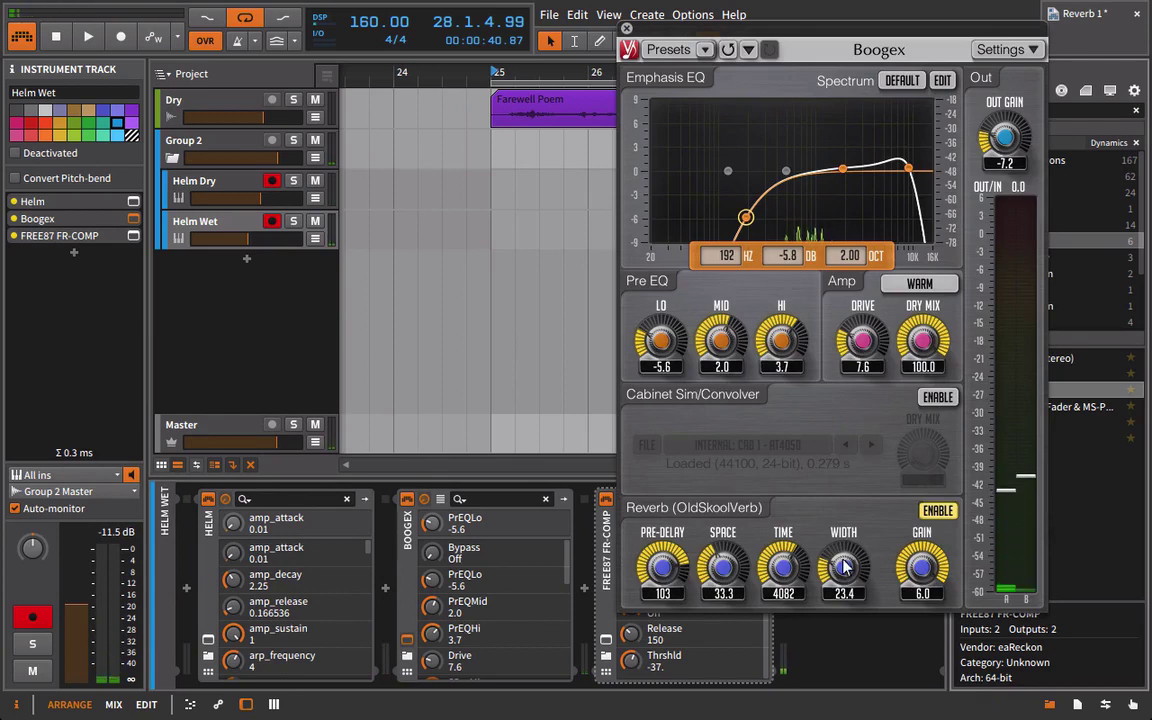
left_click_drag(783, 567, 783, 606)
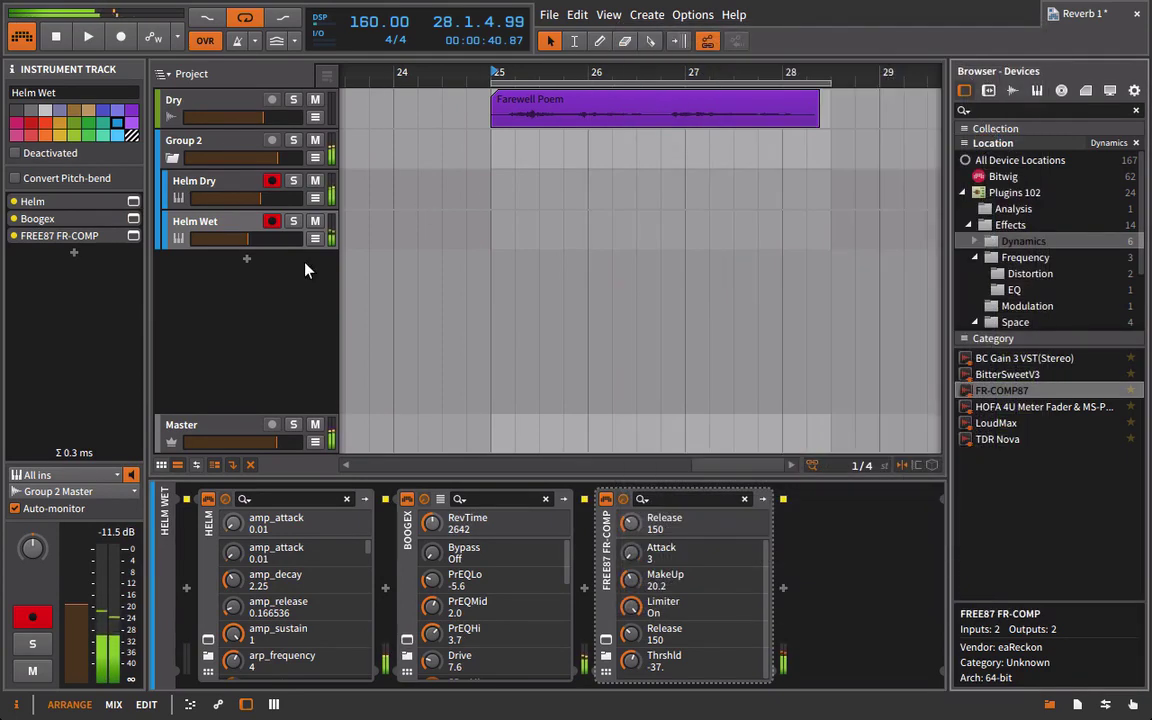
left_click_drag(262, 243, 241, 246)
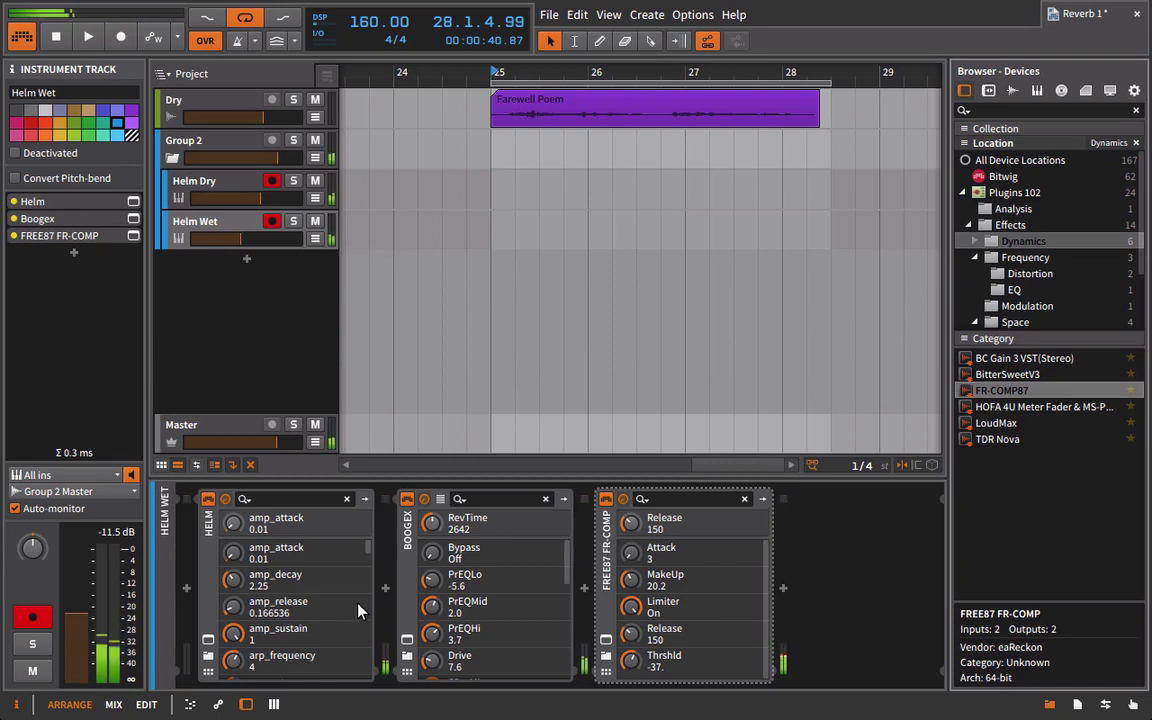
mouse_move(432, 522)
left_mouse_down()
mouse_move(430, 563)
mouse_move(432, 520)
mouse_move(432, 530)
left_mouse_up()
mouse_move(432, 530)
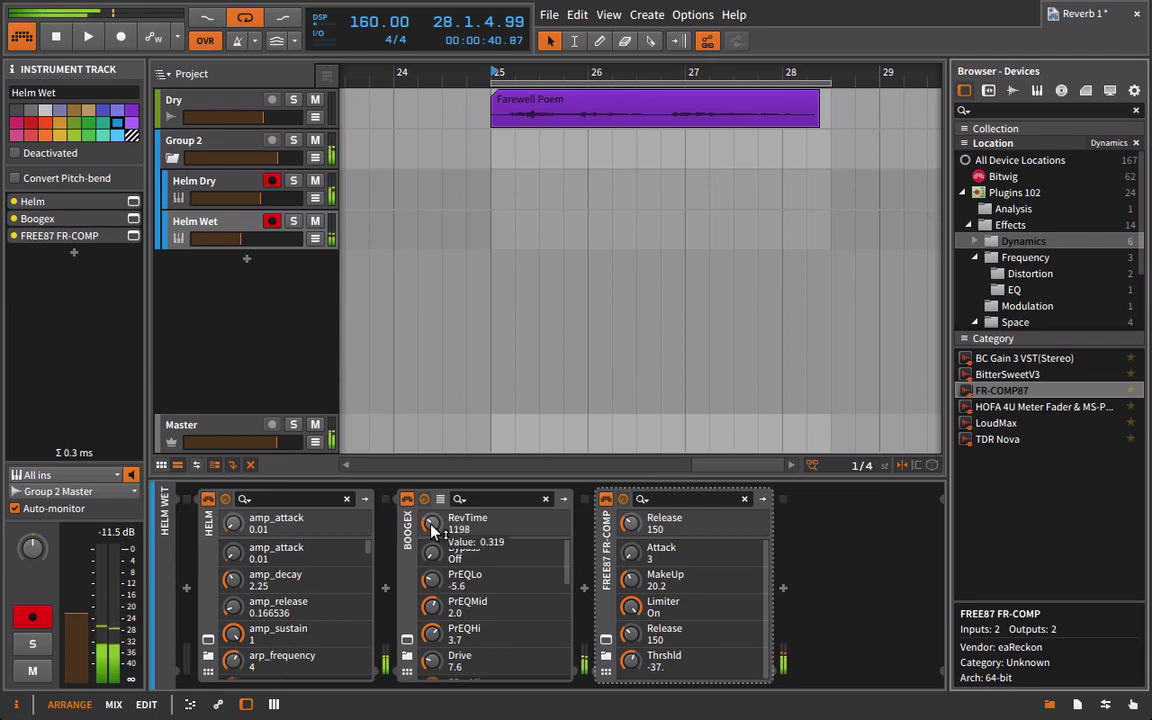